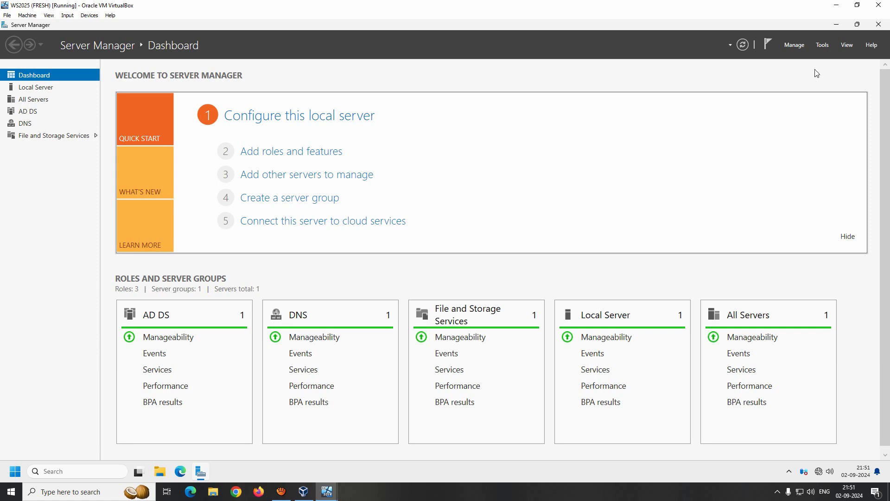
# - Open Active Directory Users and Computers and widen the console tree to show full container names
pyautogui.click(822, 45)
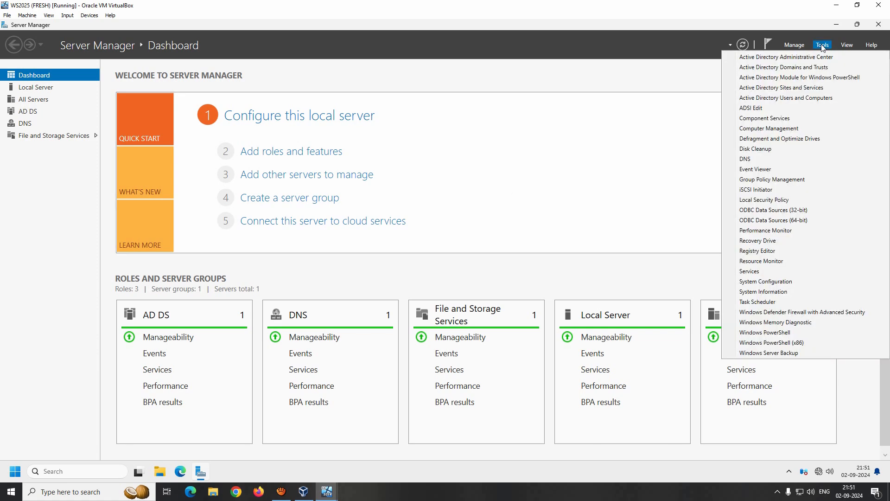
pyautogui.click(786, 98)
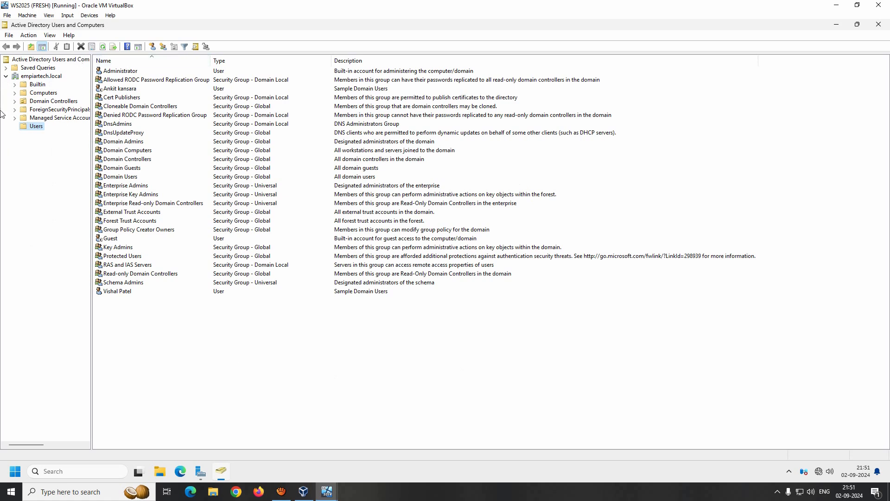
pyautogui.moveTo(93, 144); pyautogui.dragTo(167, 151)
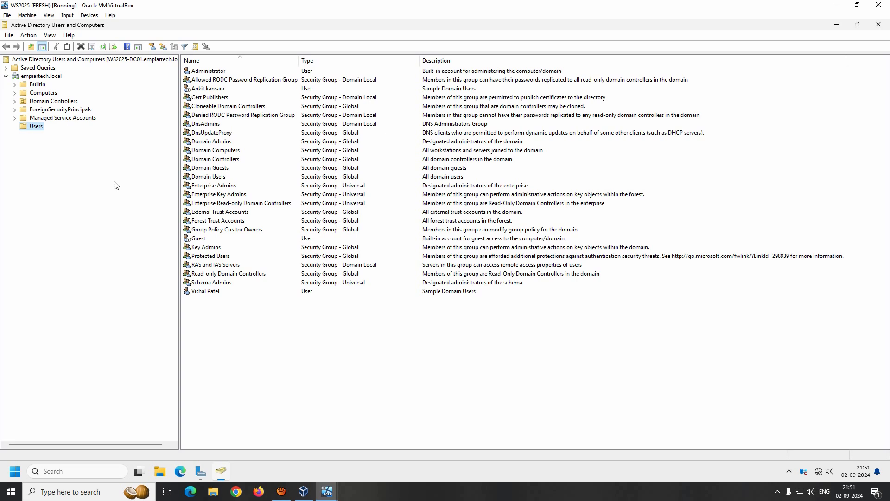
# - Examine the security groups in the Builtin container, including the general properties of Access Control Assistance Operators
pyautogui.click(38, 86)
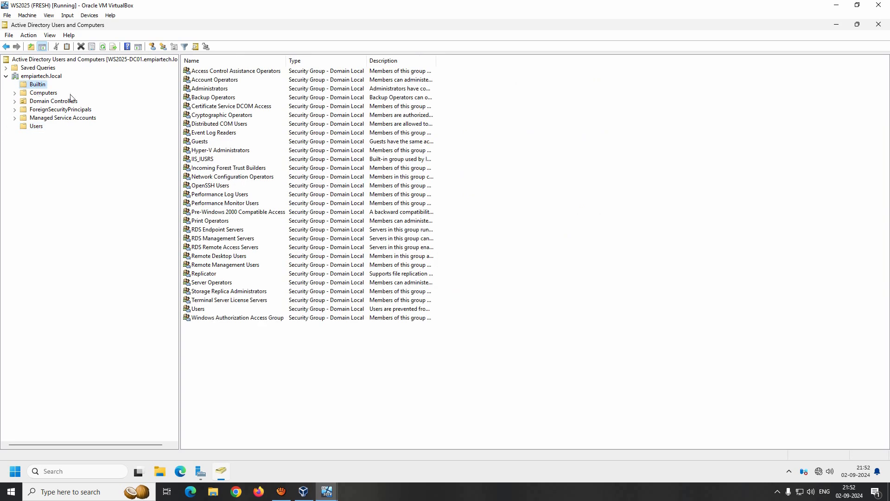
pyautogui.click(229, 71)
pyautogui.doubleClick(229, 73)
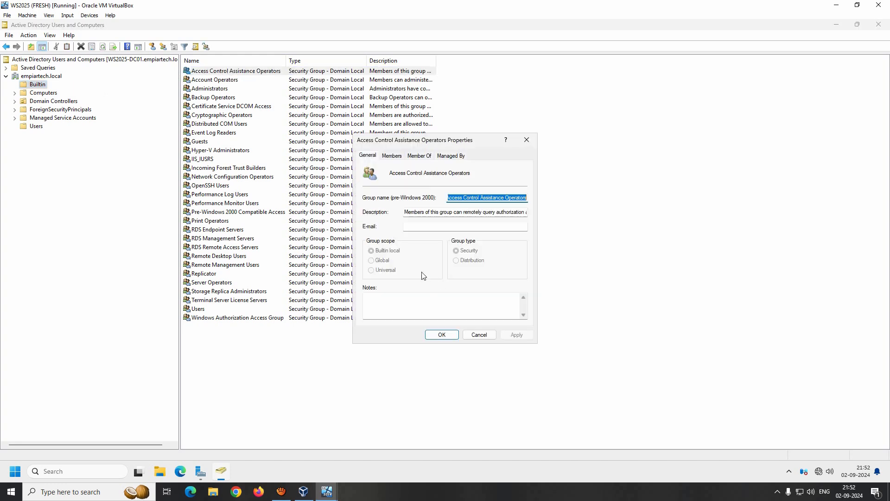
pyautogui.click(441, 335)
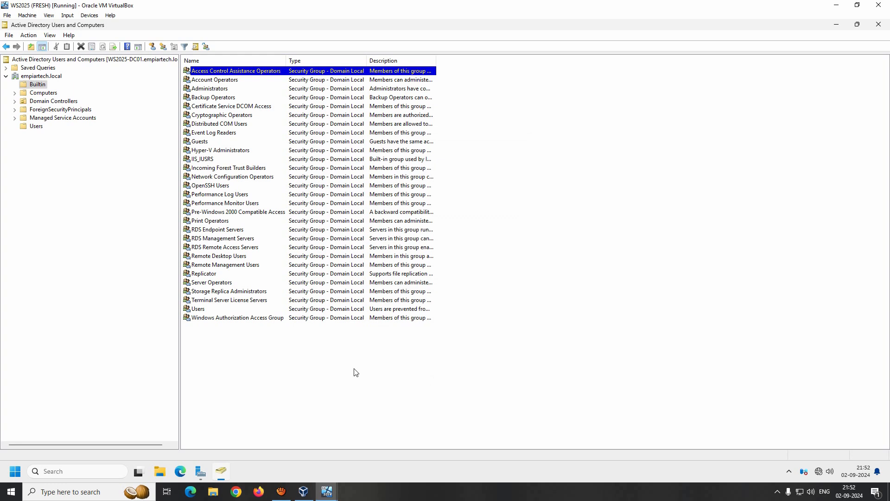
pyautogui.moveTo(379, 385); pyautogui.dragTo(234, 74)
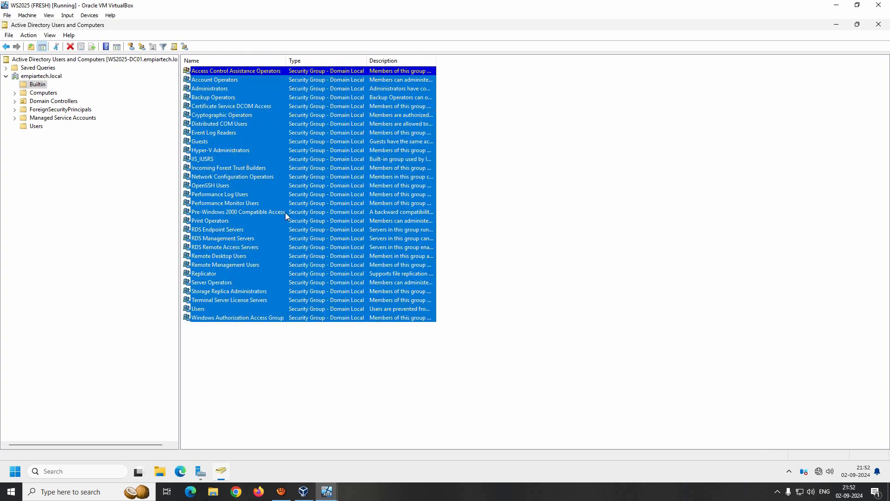
# - View the contents of the Computers, Domain Controllers, ForeignSecurityPrincipals, Managed Service Accounts and Users containers
pyautogui.click(43, 94)
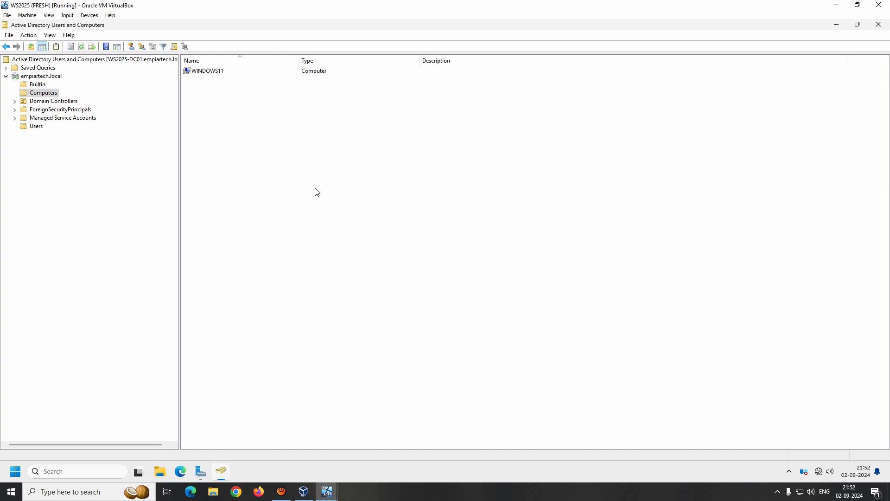
pyautogui.click(65, 101)
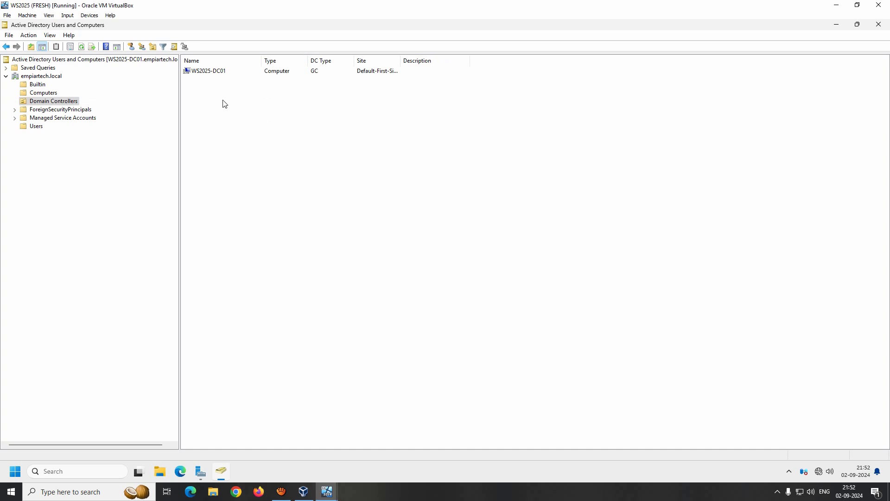
pyautogui.click(47, 111)
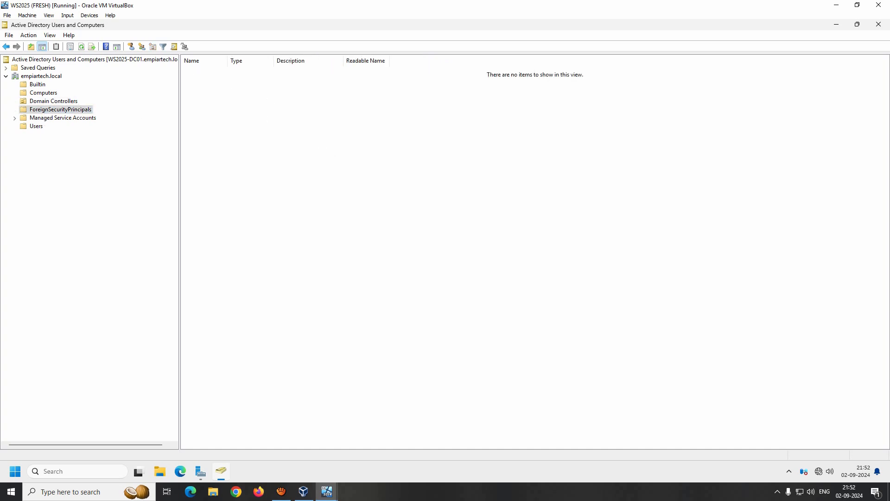
pyautogui.click(56, 120)
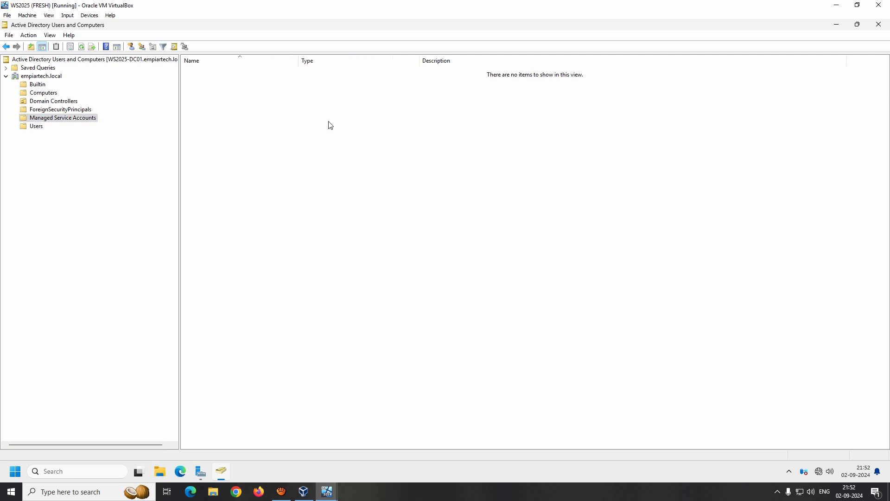
pyautogui.click(36, 128)
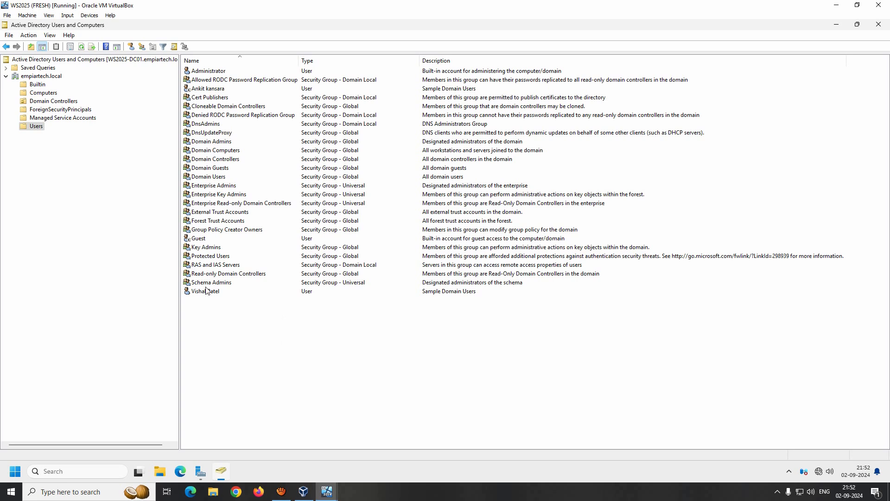
pyautogui.click(204, 74)
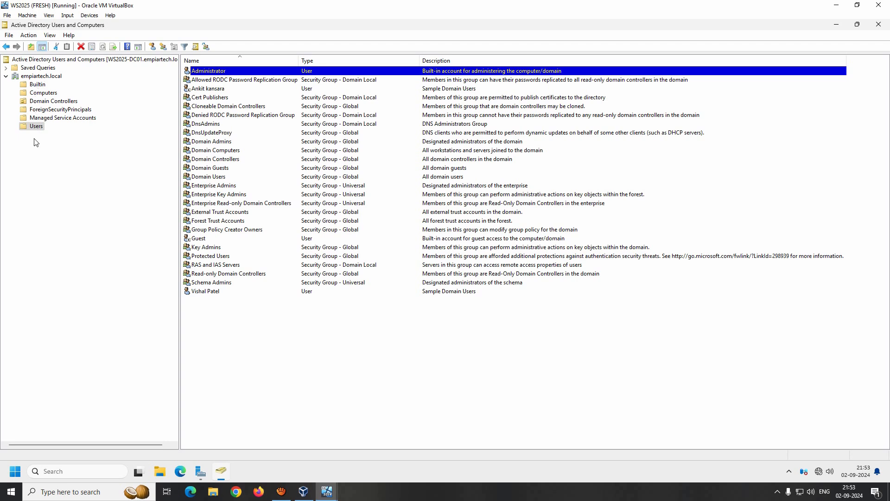
# - Compare the domain's default containers with the Domain Controllers organizational unit, and examine the WS2025-DC01 entry
pyautogui.click(49, 103)
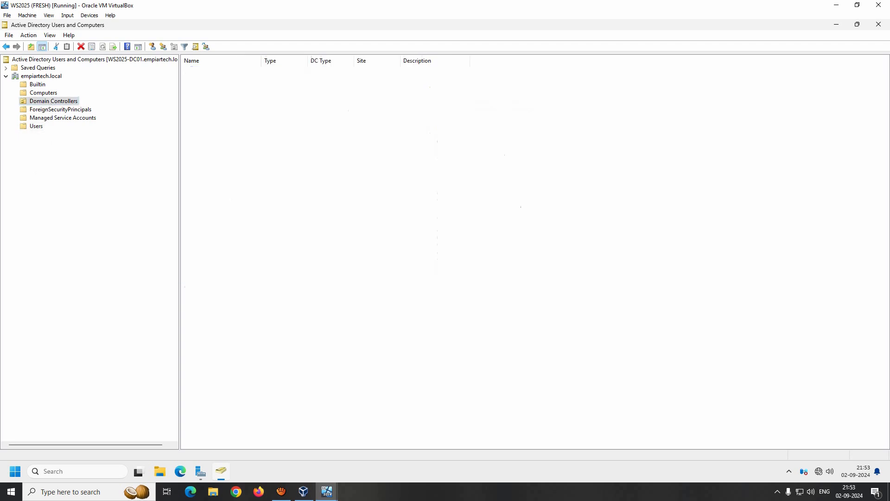
pyautogui.click(39, 86)
pyautogui.click(41, 94)
pyautogui.click(42, 110)
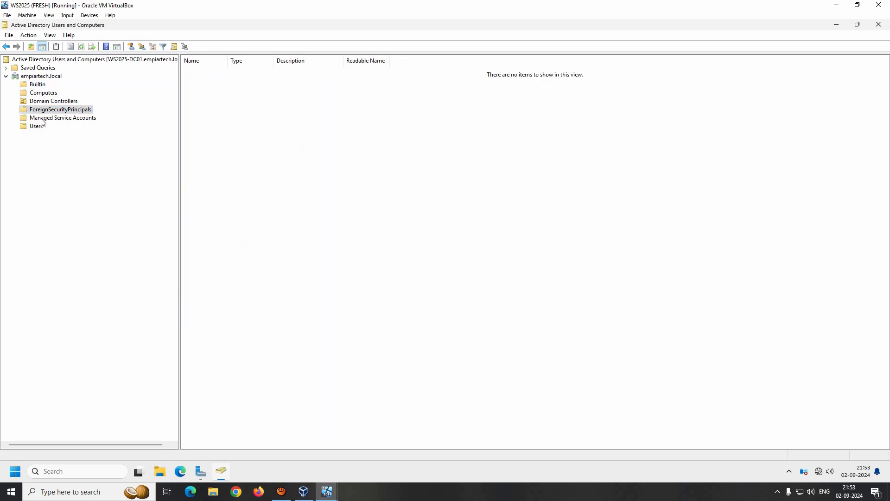
pyautogui.click(44, 118)
pyautogui.click(35, 127)
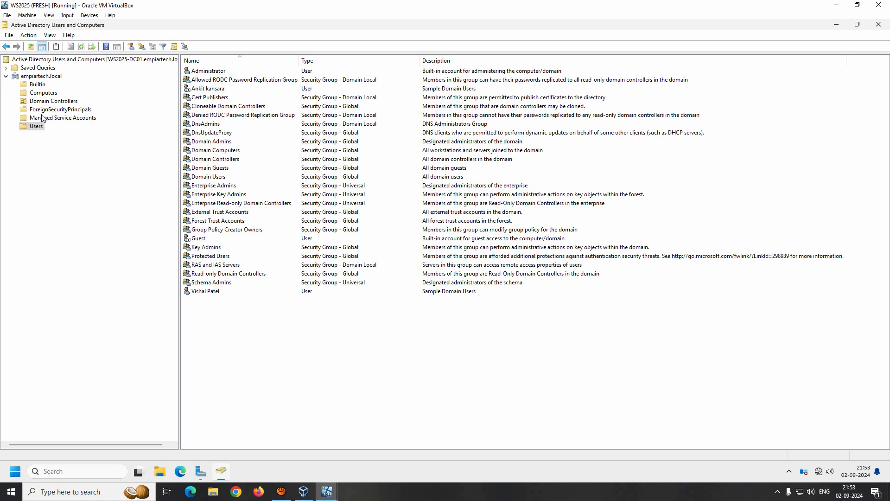
pyautogui.click(35, 103)
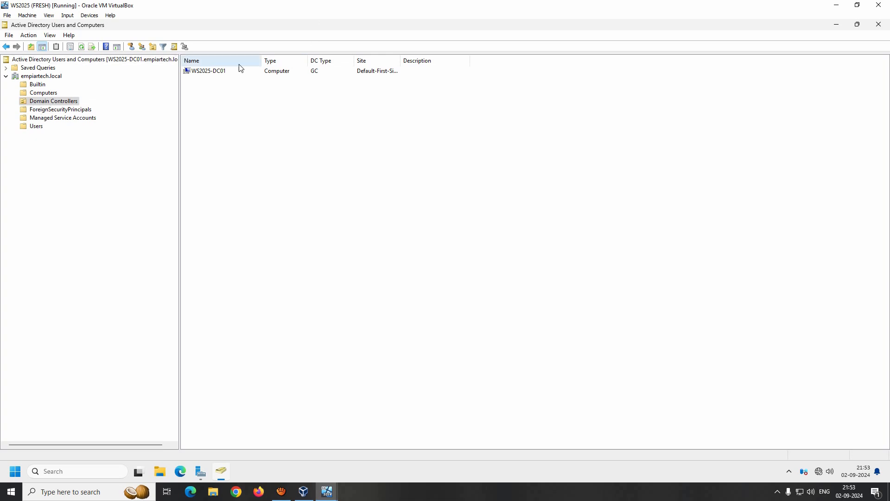
pyautogui.click(210, 72)
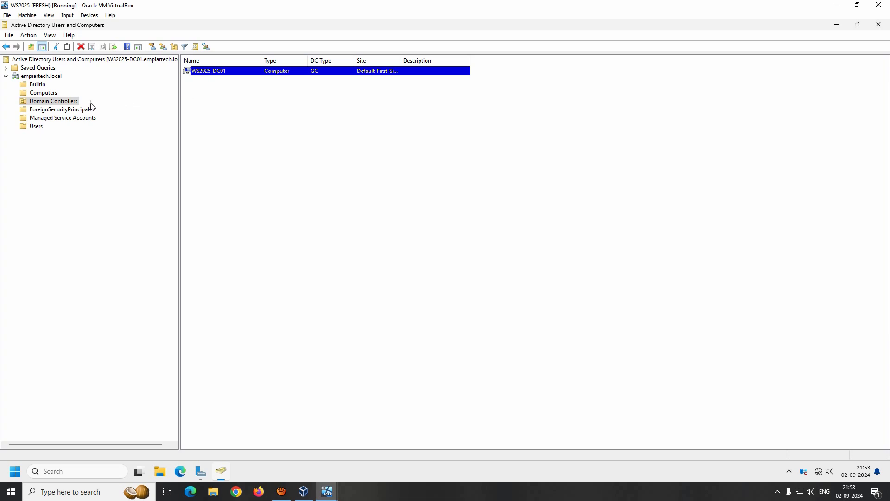
pyautogui.click(24, 102)
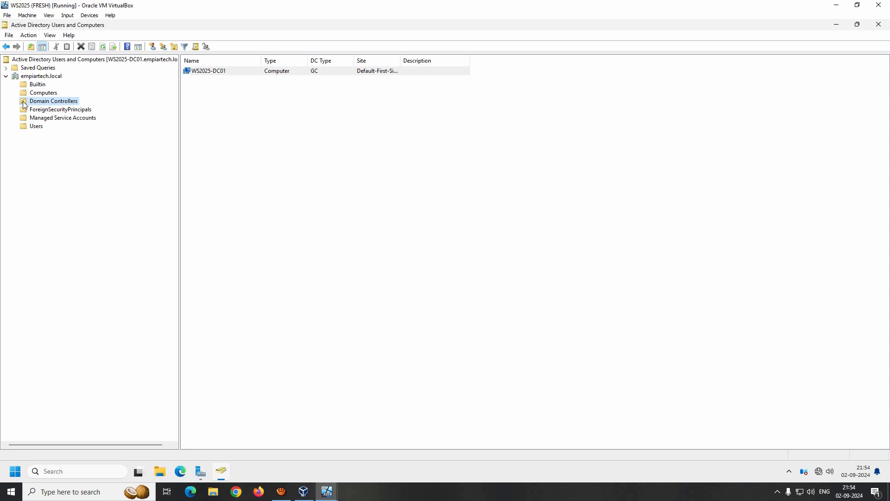
# - Create an organizational unit named Sample OU1 directly under empiartech.local, protected from accidental deletion
pyautogui.click(41, 77)
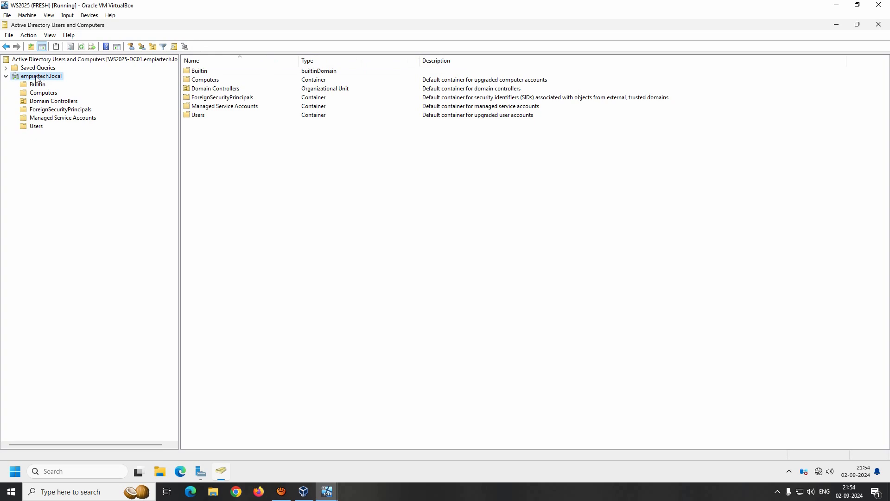
pyautogui.rightClick(37, 80)
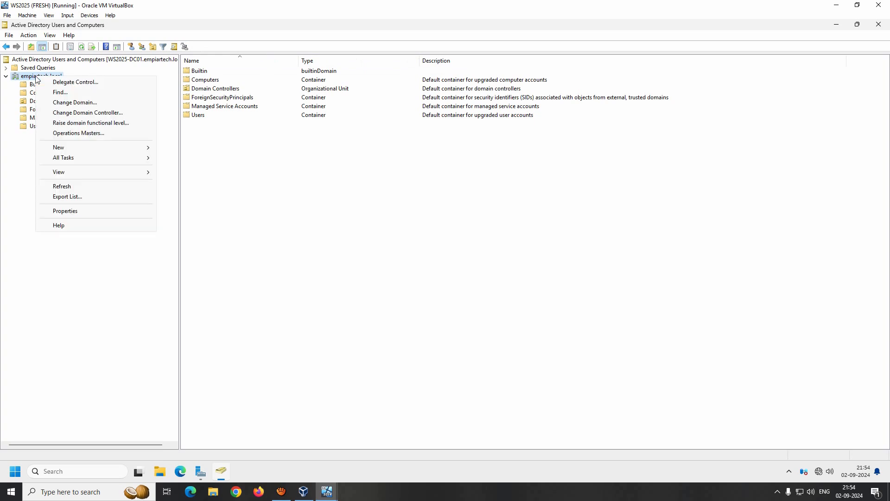
pyautogui.moveTo(141, 150)
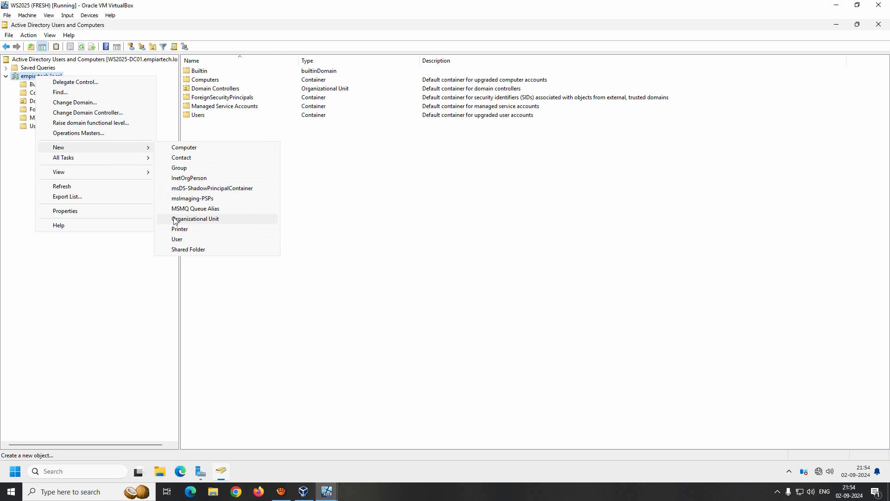
pyautogui.click(220, 222)
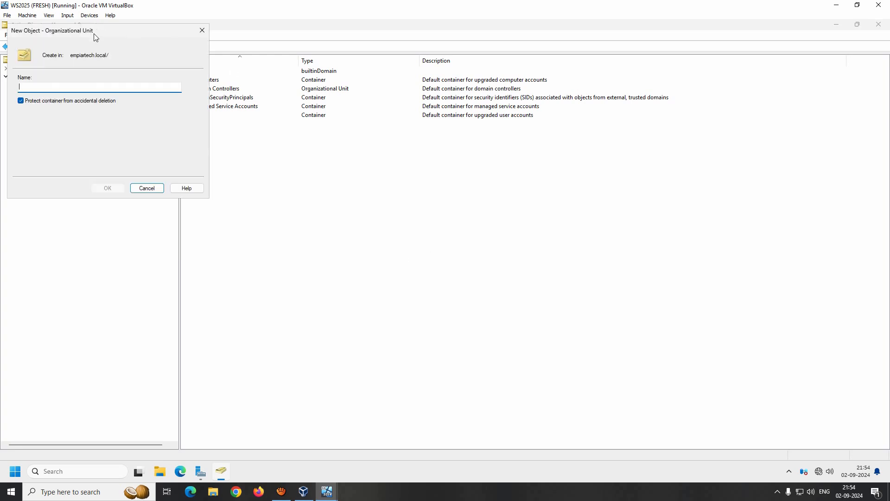
pyautogui.moveTo(103, 35); pyautogui.dragTo(433, 122)
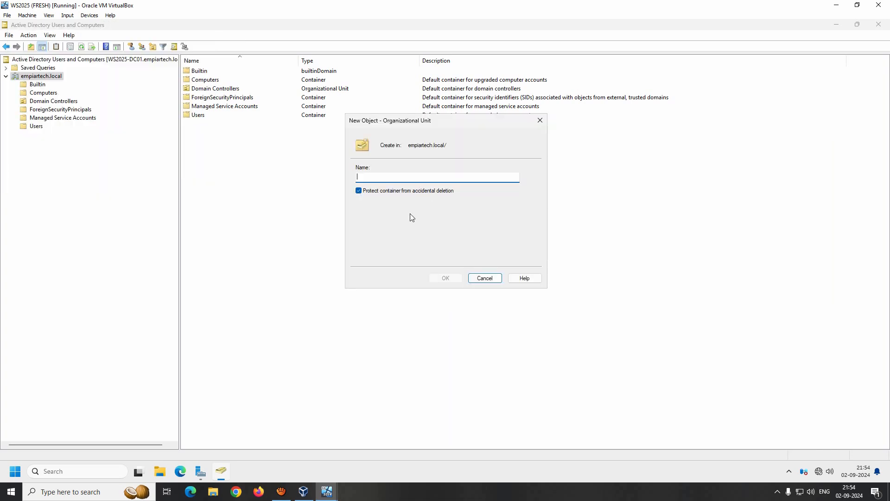
pyautogui.write('Sample OU1')
pyautogui.click(448, 280)
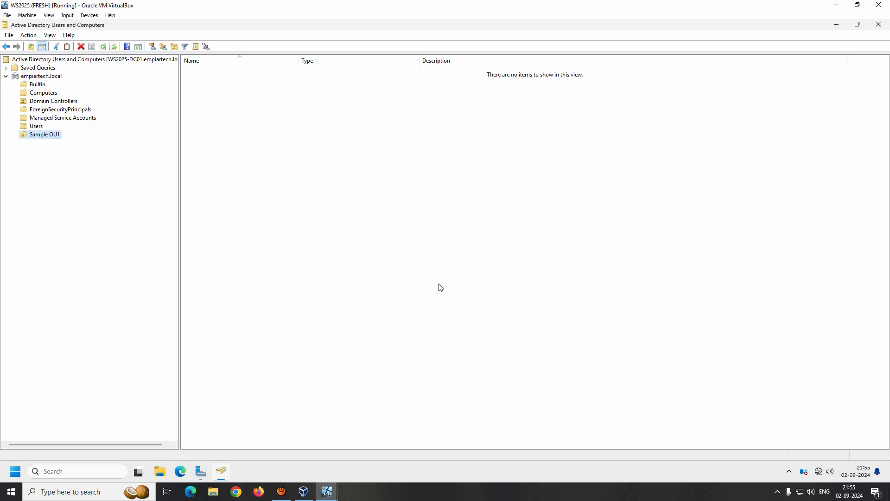
# - Try to delete the Sample OU1 organizational unit
pyautogui.rightClick(45, 136)
pyautogui.click(71, 226)
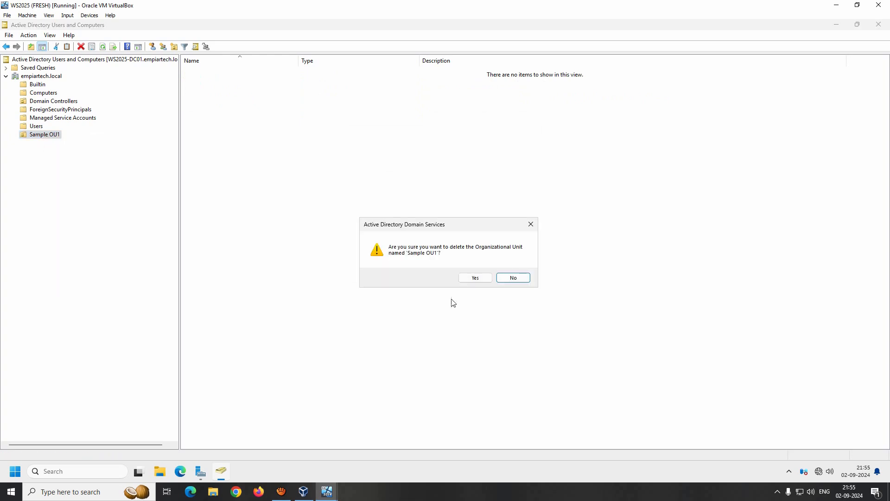
pyautogui.click(475, 278)
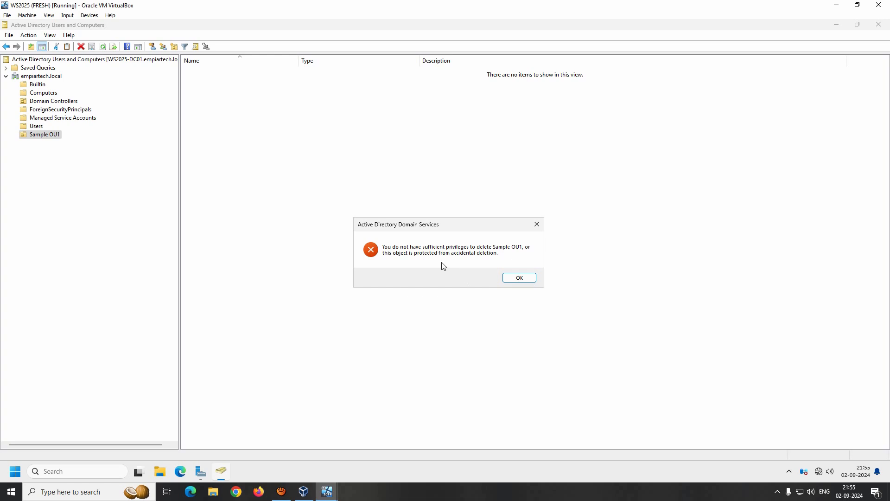
pyautogui.click(519, 279)
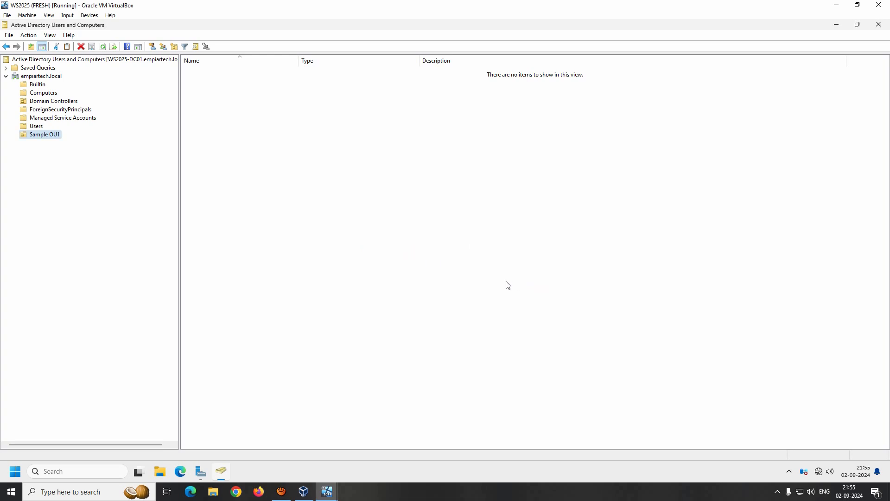
# - Rename the Sample OU1 organizational unit as Sample-OU
pyautogui.rightClick(45, 134)
pyautogui.click(71, 235)
pyautogui.press('Return')
pyautogui.rightClick(41, 134)
pyautogui.click(78, 233)
pyautogui.press('End')
pyautogui.press('BackSpace')
pyautogui.press('BackSpace')
pyautogui.write('-')
pyautogui.press('Return')
# - Start delegating control of Sample-OU and add the user account receiving control by entering the user's first name
pyautogui.rightClick(43, 136)
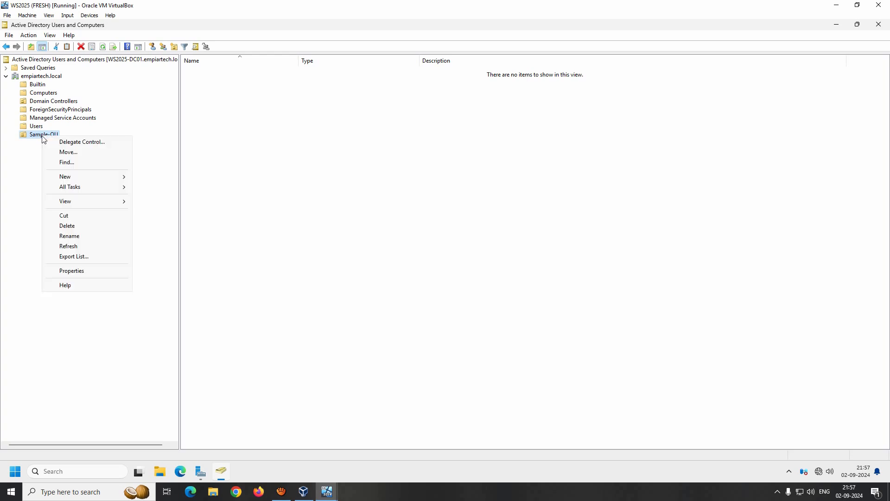
pyautogui.click(72, 144)
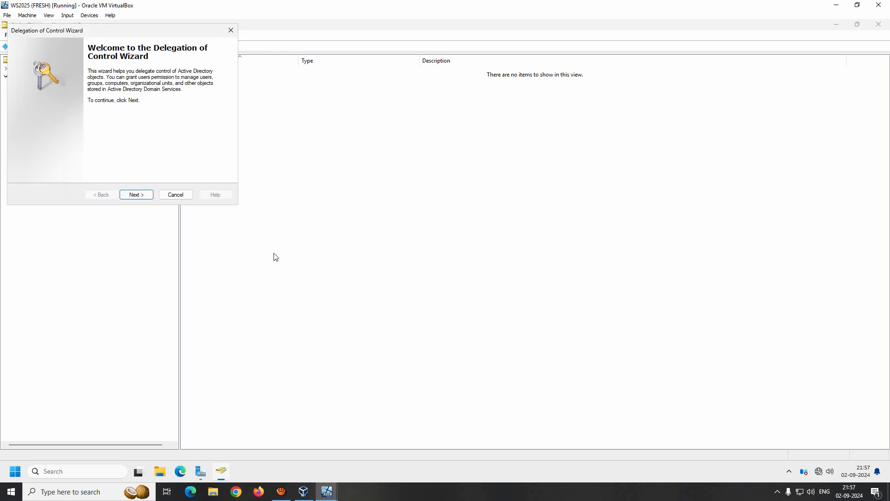
pyautogui.click(137, 195)
pyautogui.click(159, 152)
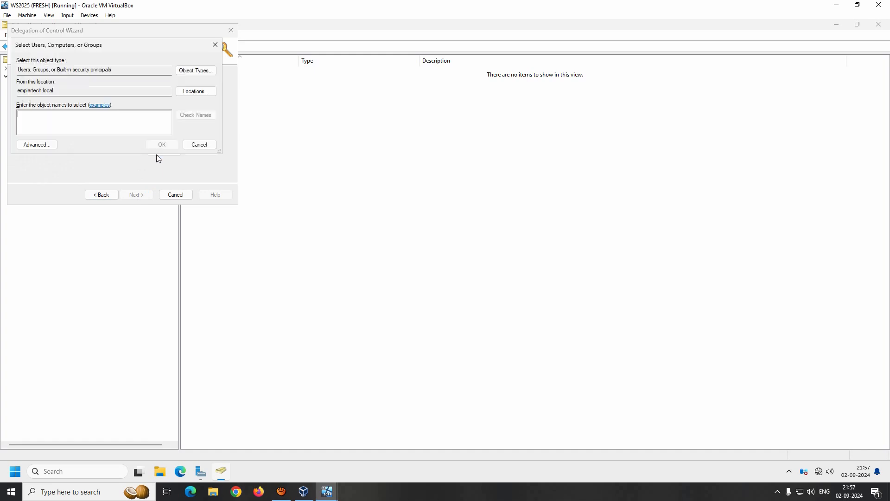
pyautogui.write('vishal')
pyautogui.press('Return')
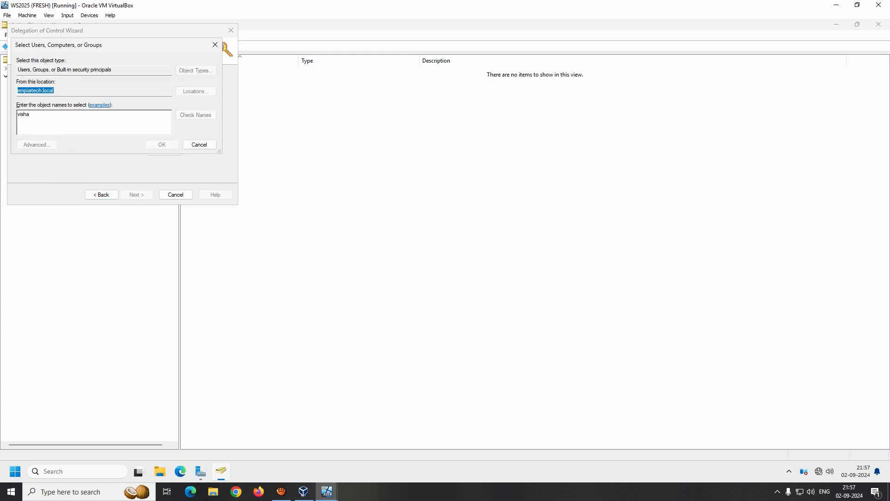
pyautogui.click(135, 195)
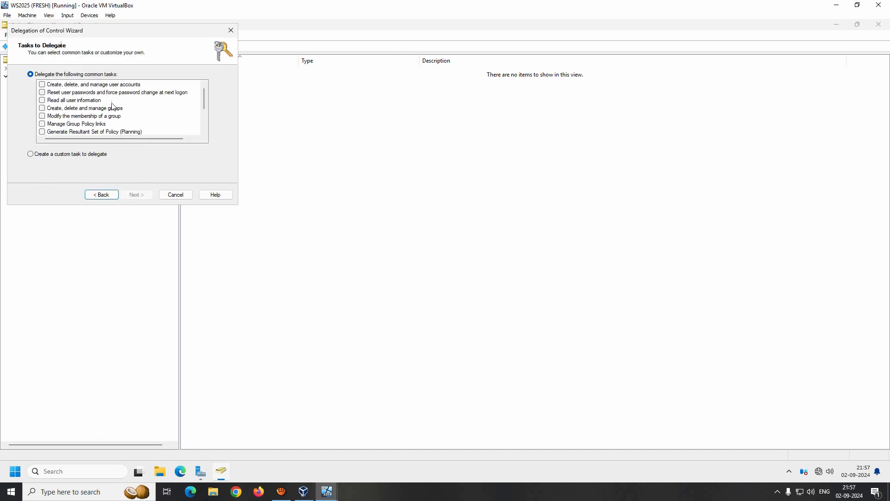
# - Delegate the common task "Reset user passwords and force password change at next logon" and finish the delegation wizard
pyautogui.click(42, 93)
pyautogui.click(142, 198)
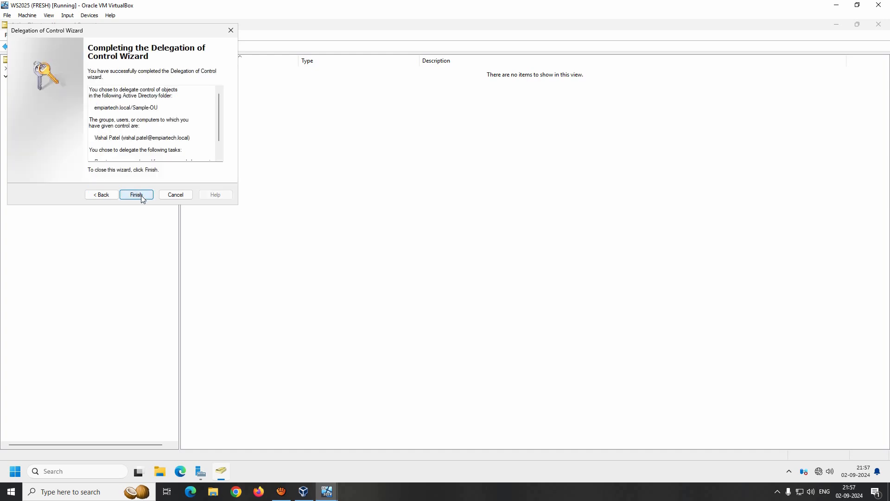
pyautogui.click(138, 199)
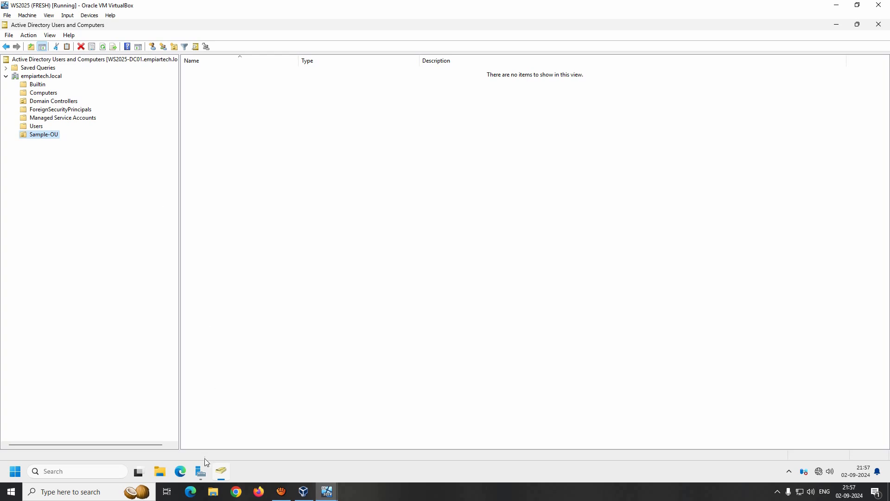
# - Open Group Policy Management from Server Manager, widen its tree, and view the policies linked to empiartech.local, Domain Controllers and Sample-OU
pyautogui.click(201, 469)
pyautogui.click(823, 44)
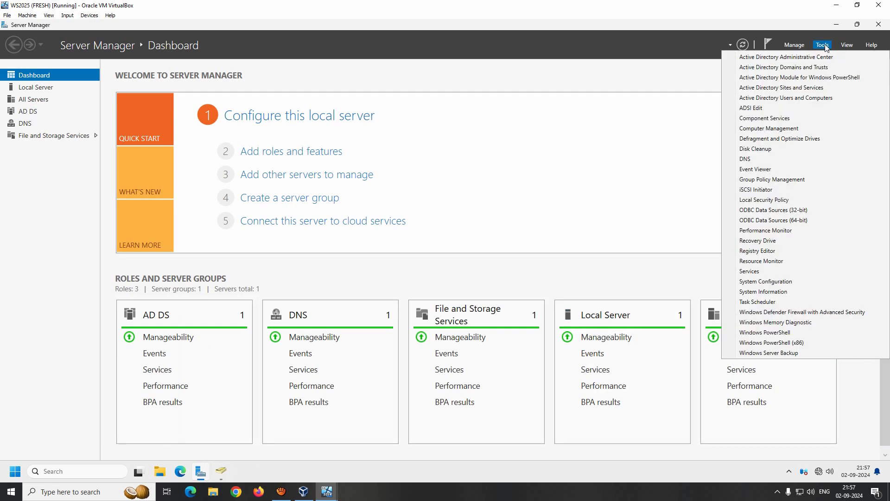
pyautogui.click(776, 180)
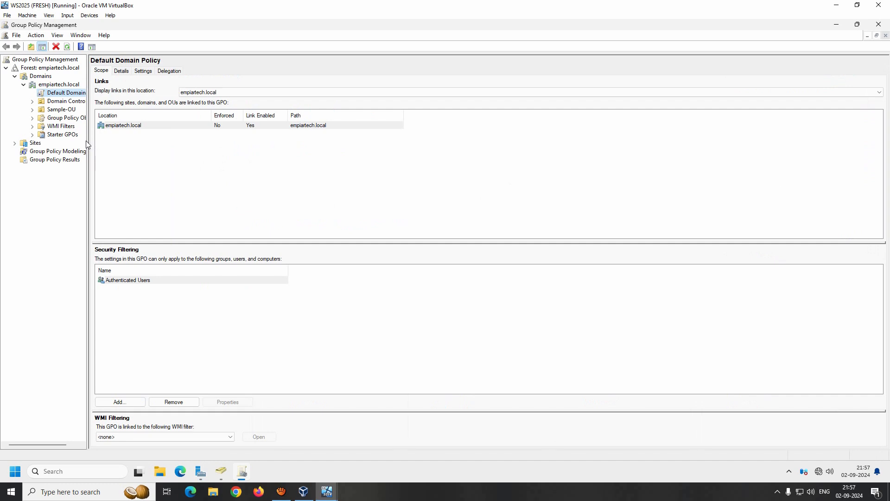
pyautogui.moveTo(88, 146); pyautogui.dragTo(238, 175)
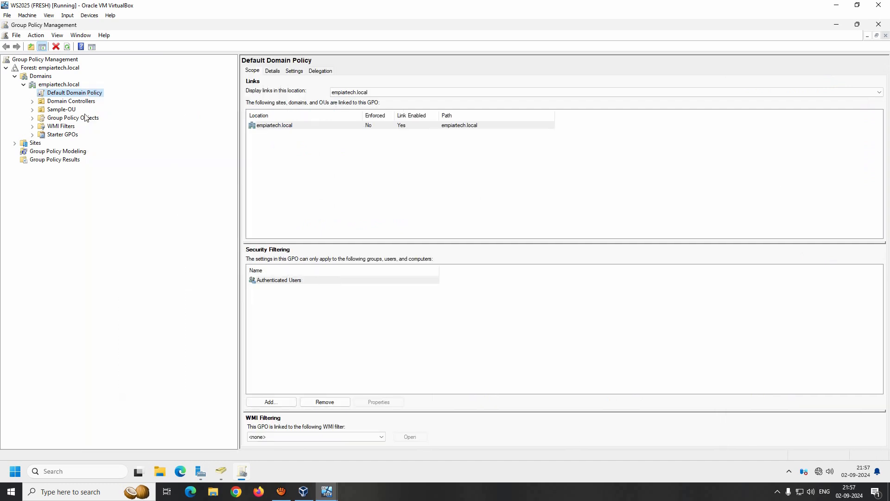
pyautogui.click(53, 86)
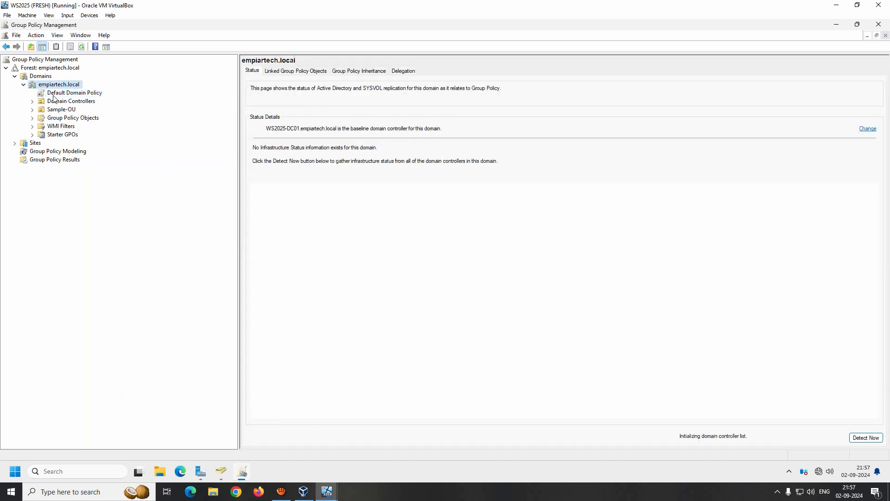
pyautogui.click(55, 102)
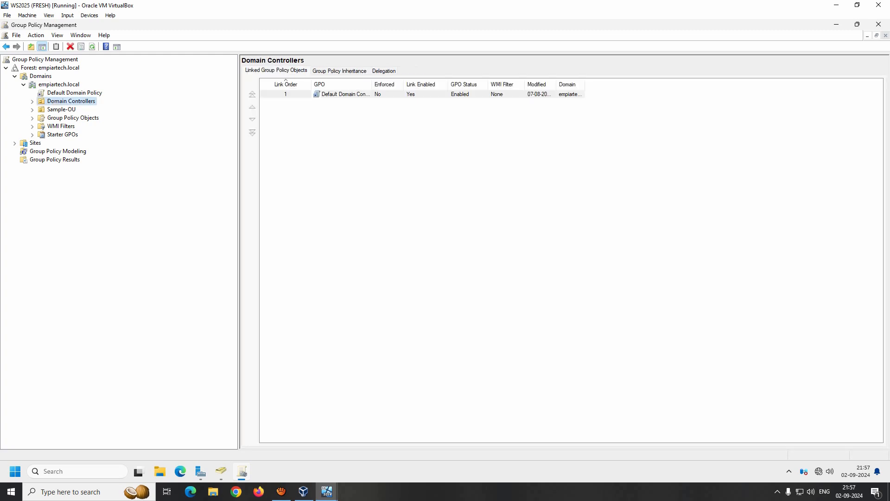
pyautogui.click(57, 111)
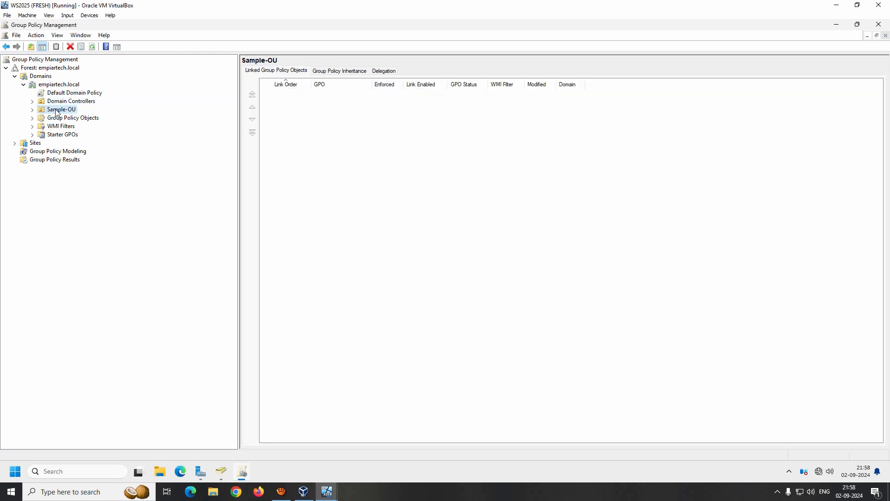
# - View the Computers container in Active Directory Users and Computers for comparison, and return to Group Policy Management
pyautogui.click(221, 472)
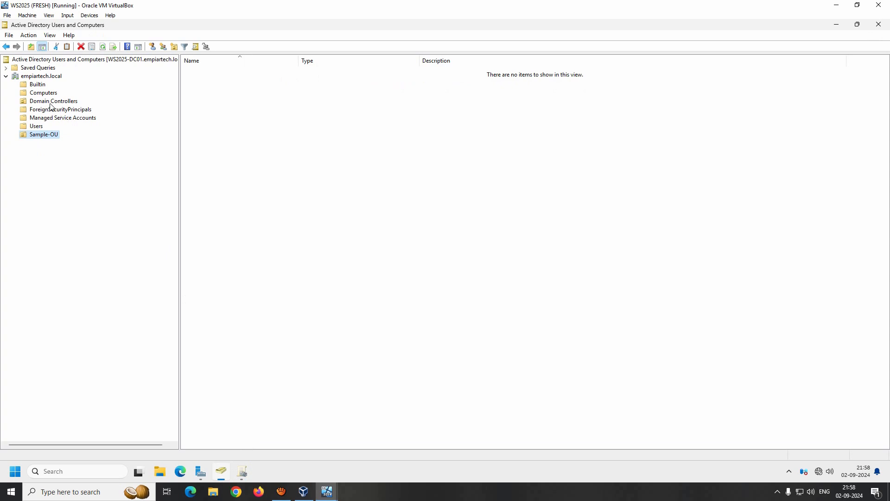
pyautogui.click(44, 94)
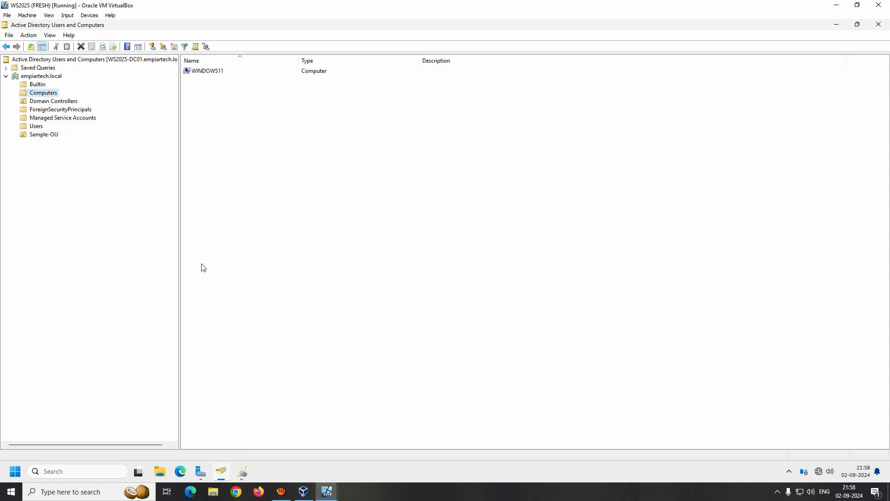
pyautogui.click(243, 471)
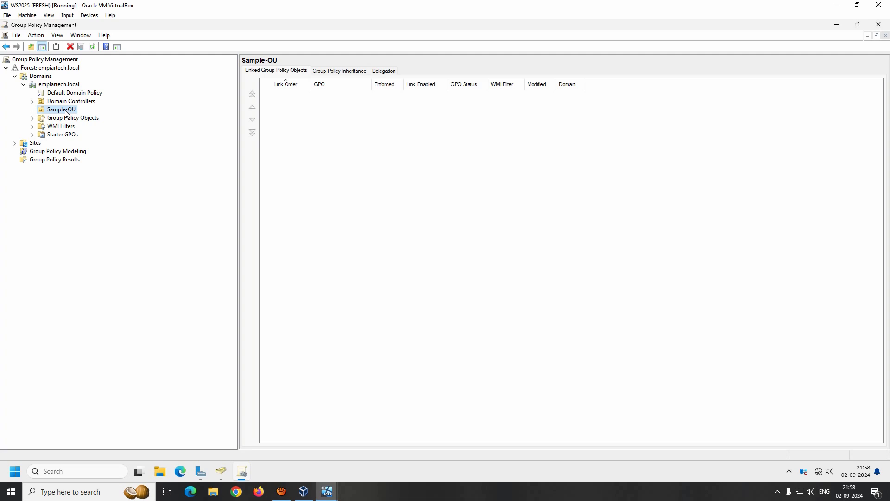
# - Check which existing GPOs can be linked to Sample-OU without linking any, and close Group Policy Management
pyautogui.rightClick(66, 113)
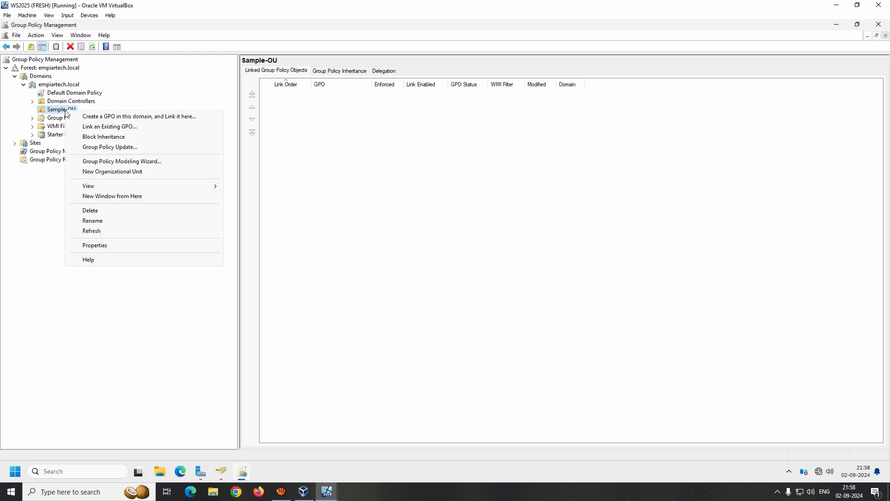
pyautogui.click(96, 126)
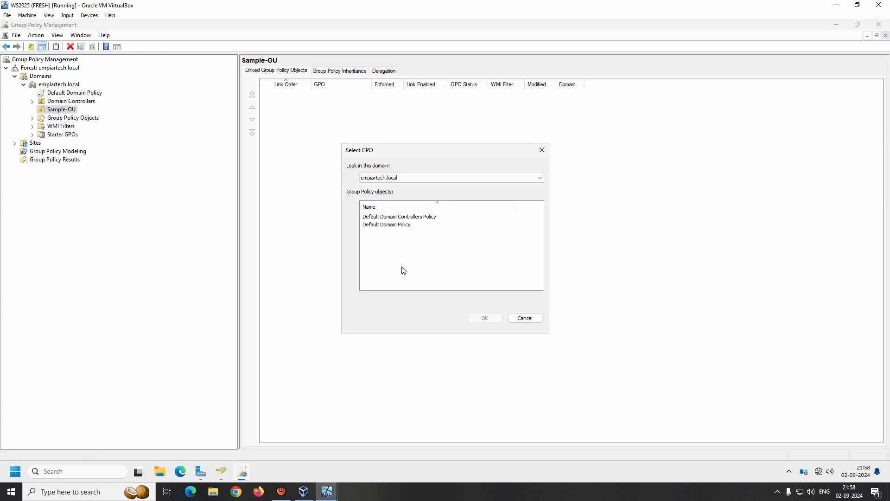
pyautogui.press('Escape')
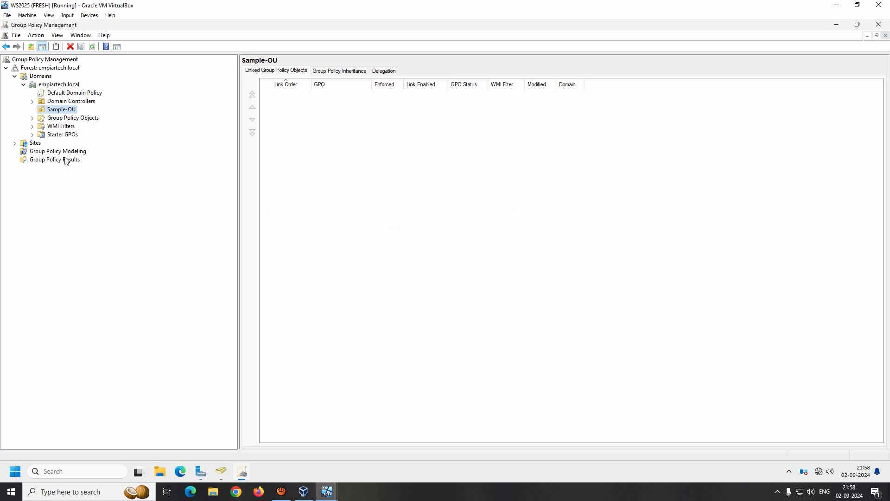
pyautogui.click(878, 27)
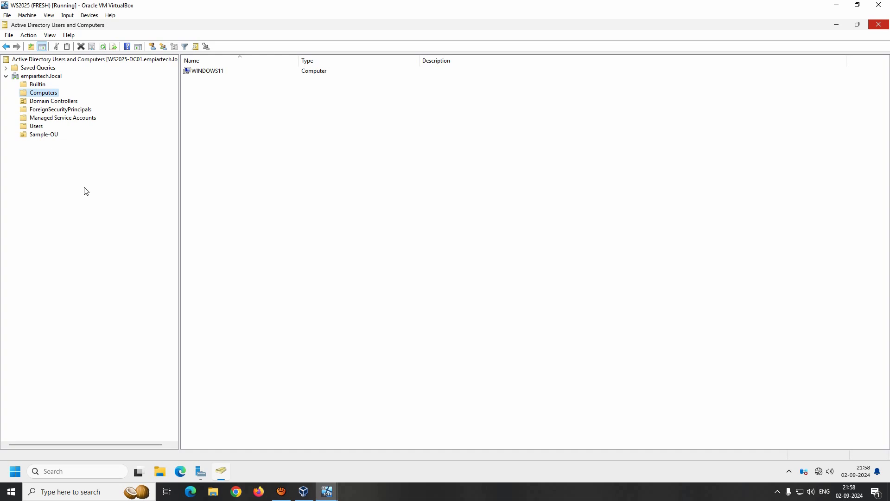
# - Open Notepad on the host machine and set its font size to 22
pyautogui.click(421, 499)
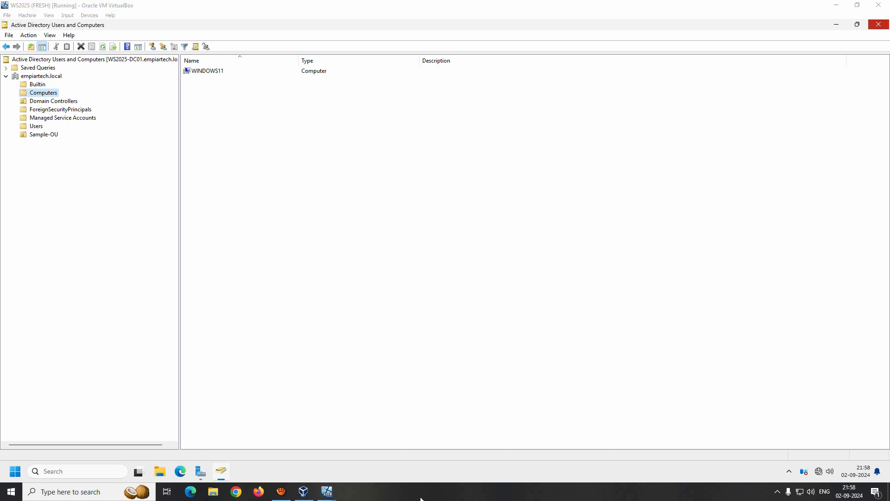
pyautogui.press('super+r')
pyautogui.write('note')
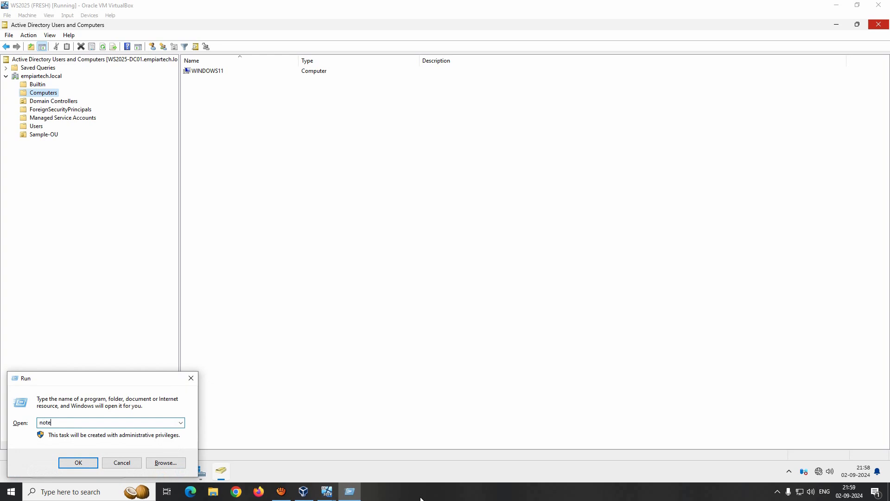
pyautogui.write('pad')
pyautogui.press('Return')
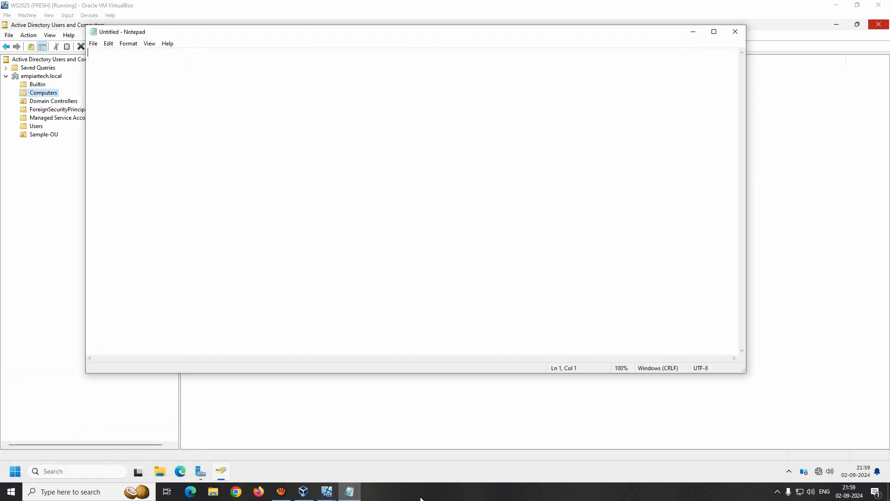
pyautogui.click(131, 45)
pyautogui.click(138, 64)
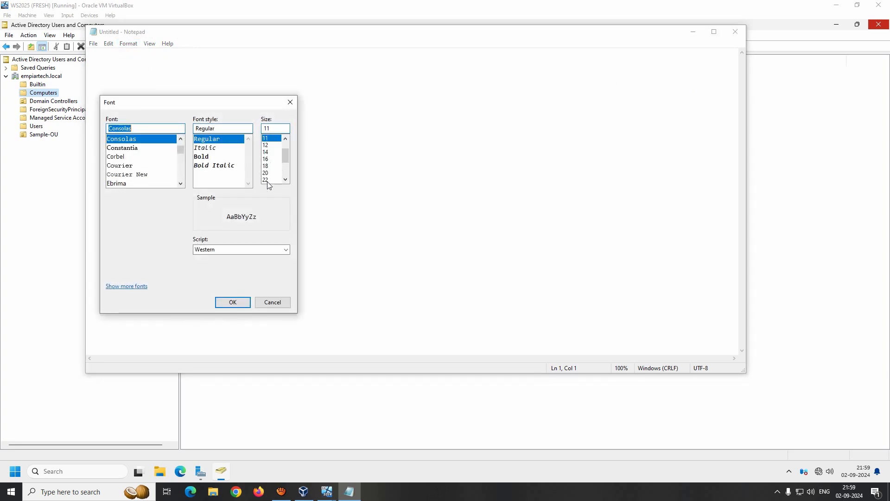
pyautogui.click(268, 182)
pyautogui.click(233, 302)
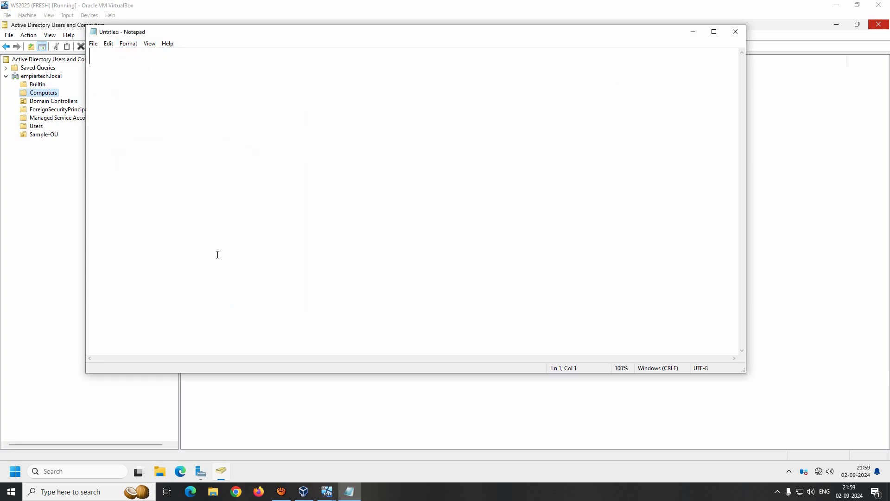
# - Write the heading GEO-Location, leave a blank line, and list USA and INDIA on consecutive lines
pyautogui.write('GEO-Location')
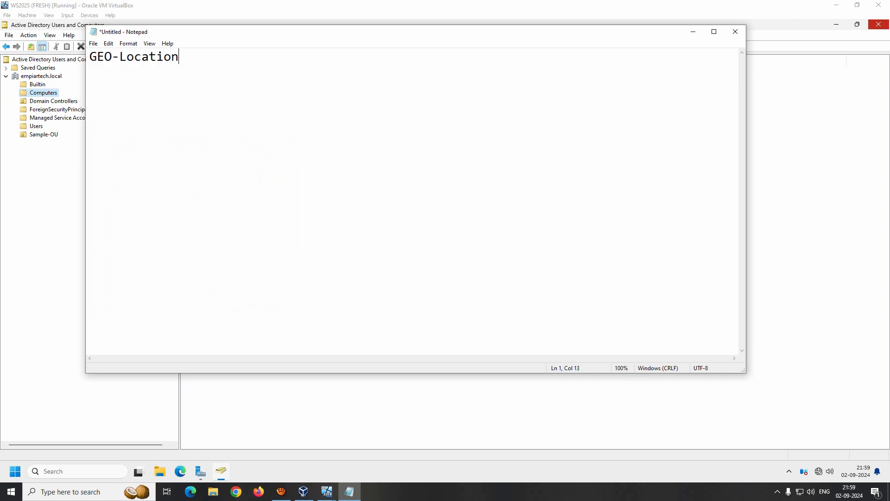
pyautogui.press('Return')
pyautogui.press('Return')
pyautogui.write('USA')
pyautogui.press('Return')
pyautogui.press('Return')
pyautogui.write('INDIA')
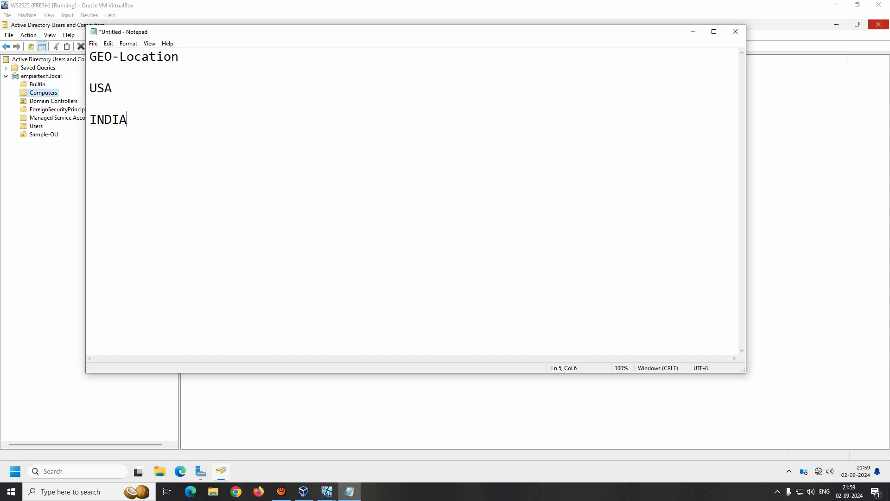
pyautogui.press('Up')
pyautogui.press('Delete')
pyautogui.press('Up')
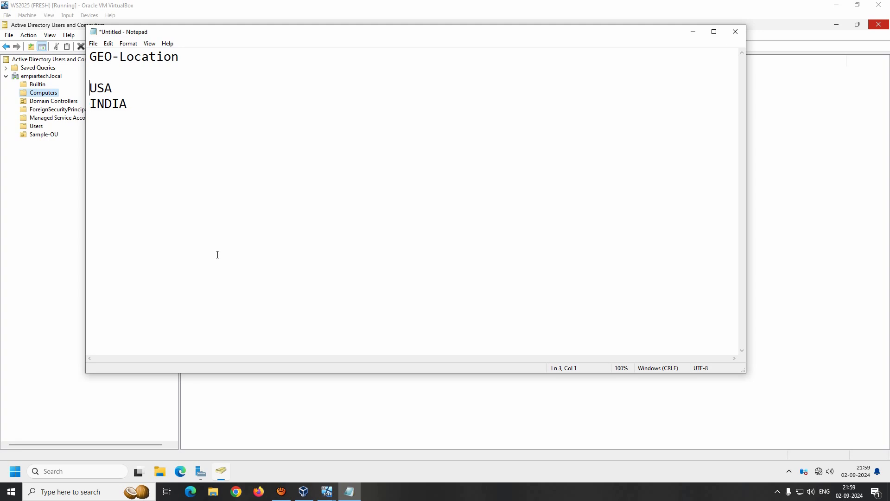
# - Add a separate group below INDIA listing the states Gujarat, Delhi and Bihar
pyautogui.press('Down')
pyautogui.press('End')
pyautogui.press('Return')
pyautogui.press('Return')
pyautogui.write('Gujarat')
pyautogui.press('Return')
pyautogui.write('Delhi')
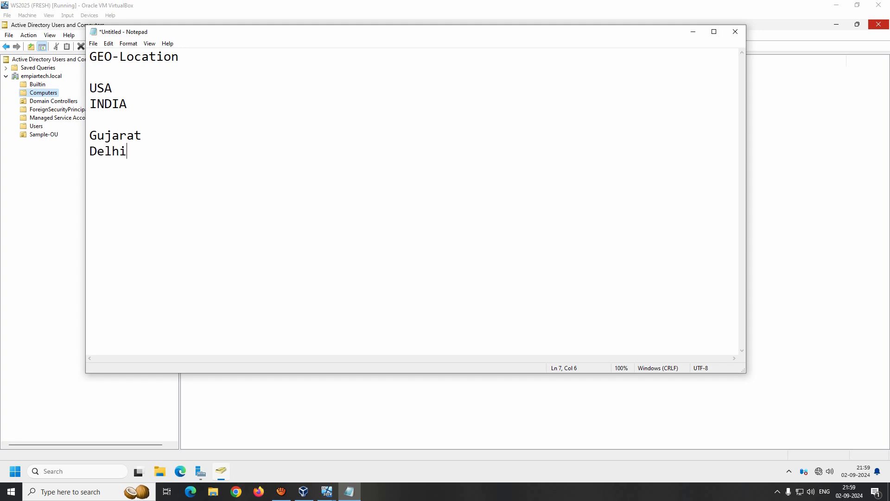
pyautogui.press('Return')
pyautogui.write('Bij')
pyautogui.press('BackSpace')
pyautogui.write('har')
# - Frame the GEO-Location heading with #### on both sides
pyautogui.hotkey('ctrl', 'Home')
pyautogui.write('####')
pyautogui.press('End')
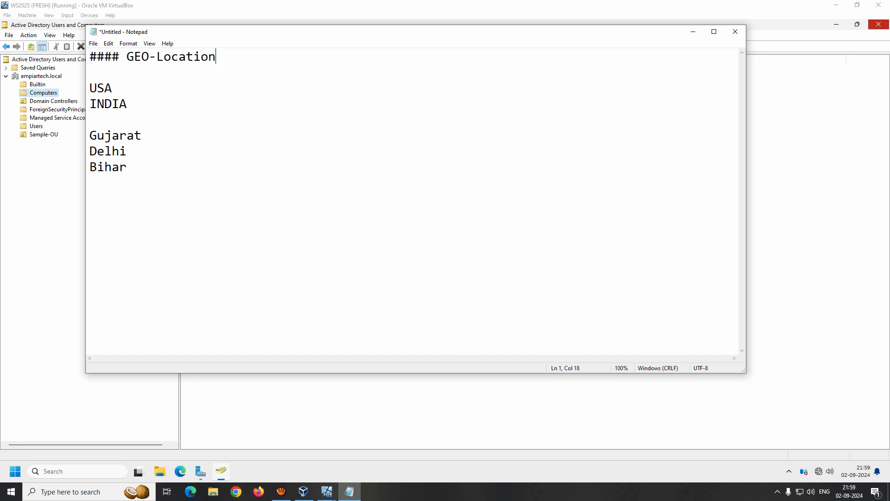
pyautogui.write('####')
# - Add a #### separator line below the list of states, leaving blank lines between them
pyautogui.press('Down')
pyautogui.press('Down')
pyautogui.press('Home')
pyautogui.press('Down')
pyautogui.press('Down')
pyautogui.press('Down')
pyautogui.press('Down')
pyautogui.press('Down')
pyautogui.press('Down')
pyautogui.press('End')
pyautogui.press('Return')
pyautogui.press('Return')
pyautogui.write('####')
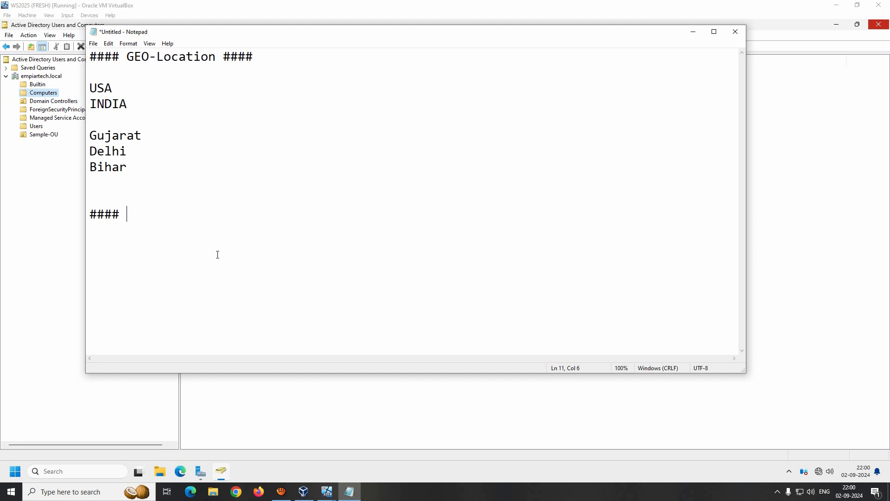
# - Insert the cities Surat and Baroda between the list of states and the #### separator
pyautogui.press('Up')
pyautogui.press('Return')
pyautogui.press('Up')
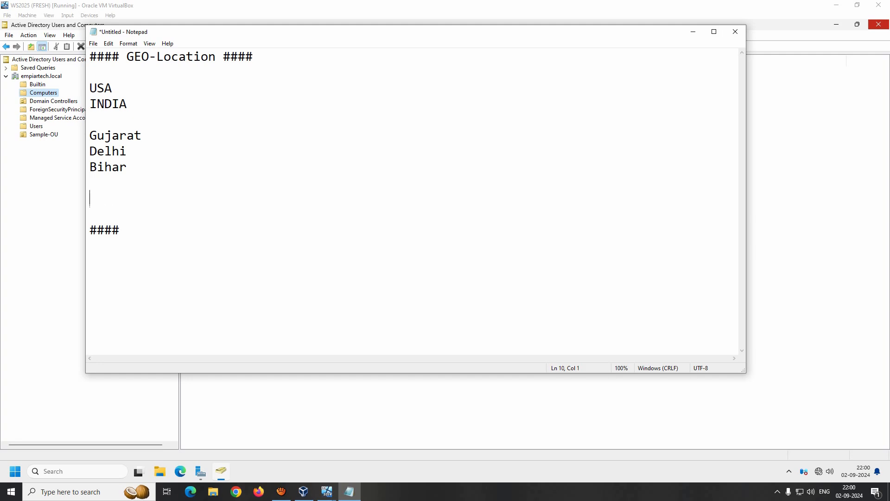
pyautogui.write('Surat')
pyautogui.press('Return')
pyautogui.write('Baroda')
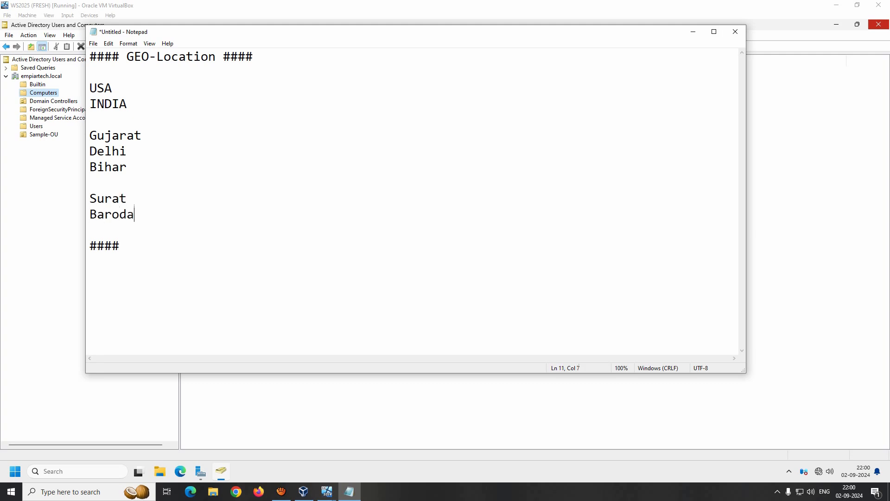
# - List the departments HR, Account, Sales and Finance below the #### separator, correcting the spelling of Finance
pyautogui.press('Down')
pyautogui.press('Down')
pyautogui.press('End')
pyautogui.press('Return')
pyautogui.press('Return')
pyautogui.write('HR')
pyautogui.press('Return')
pyautogui.write('Account')
pyautogui.press('Return')
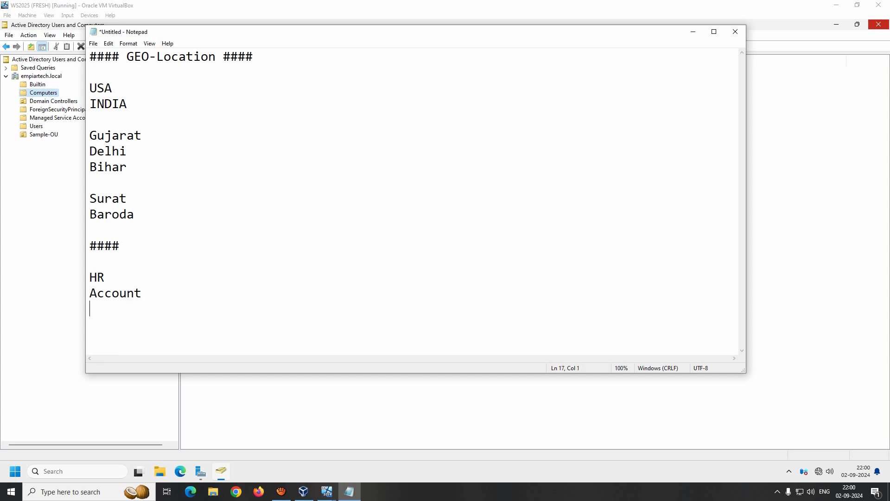
pyautogui.write('Sales')
pyautogui.press('Return')
pyautogui.write('Fisanc')
pyautogui.press('BackSpace')
pyautogui.press('BackSpace')
pyautogui.press('BackSpace')
pyautogui.press('BackSpace')
pyautogui.write('nace')
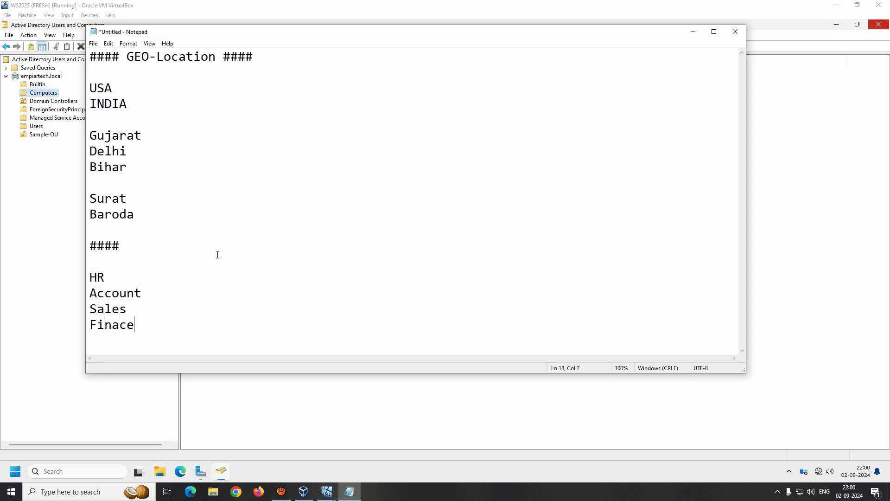
pyautogui.press('Left')
pyautogui.press('Left')
pyautogui.write('n')
pyautogui.press('End')
# - Add another #### separator below the departments and start an HR section under it
pyautogui.press('Return')
pyautogui.press('Return')
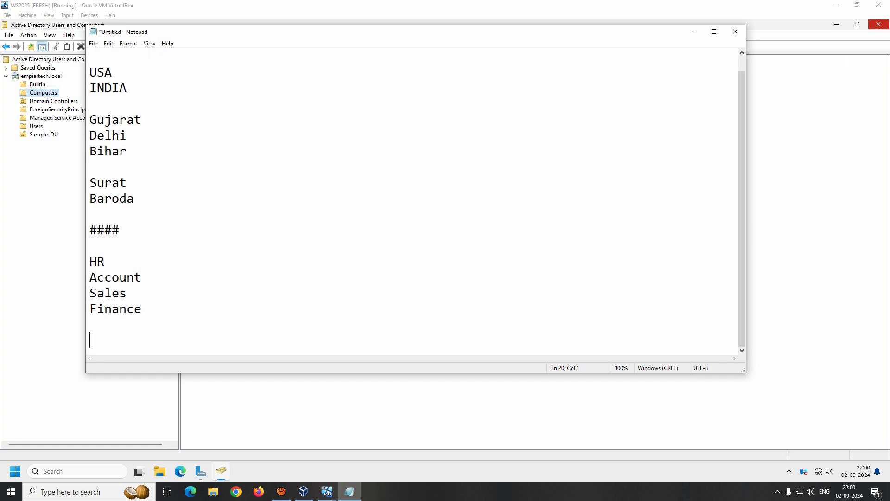
pyautogui.write('####')
pyautogui.press('Return')
pyautogui.press('Return')
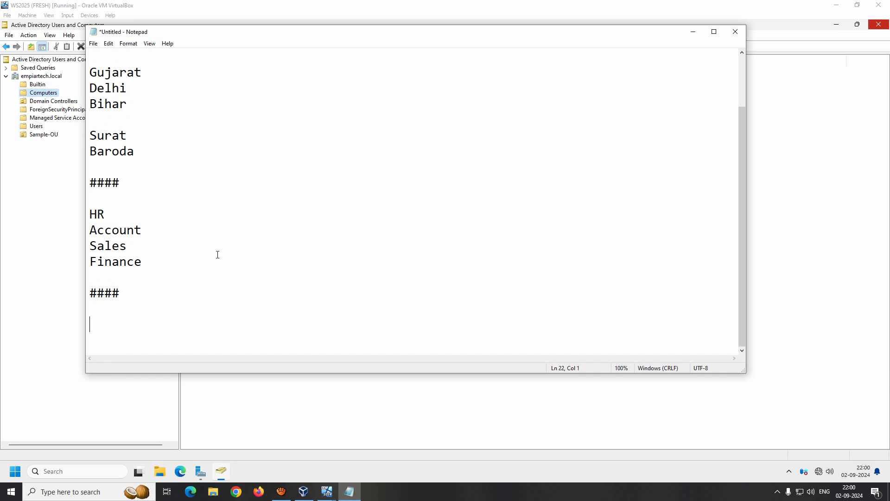
pyautogui.write('HR')
pyautogui.press('Return')
pyautogui.press('Return')
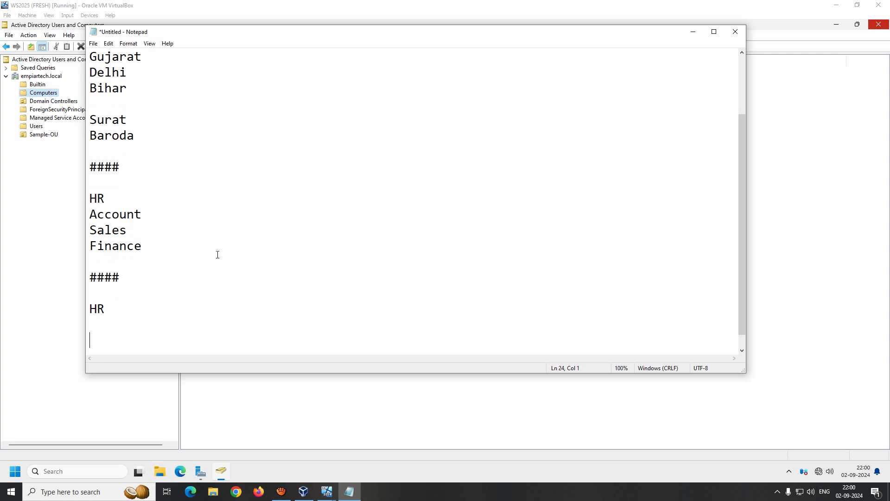
# - List HRUsers, HRComputers and HRManager as sub-units in the HR section
pyautogui.write('HRUsers')
pyautogui.press('Return')
pyautogui.write('HR')
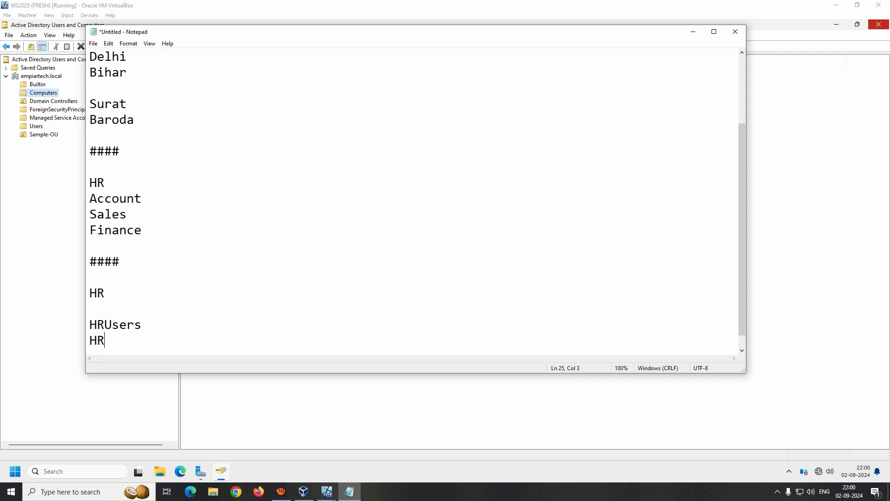
pyautogui.write('Computers')
pyautogui.press('Return')
pyautogui.write('HR')
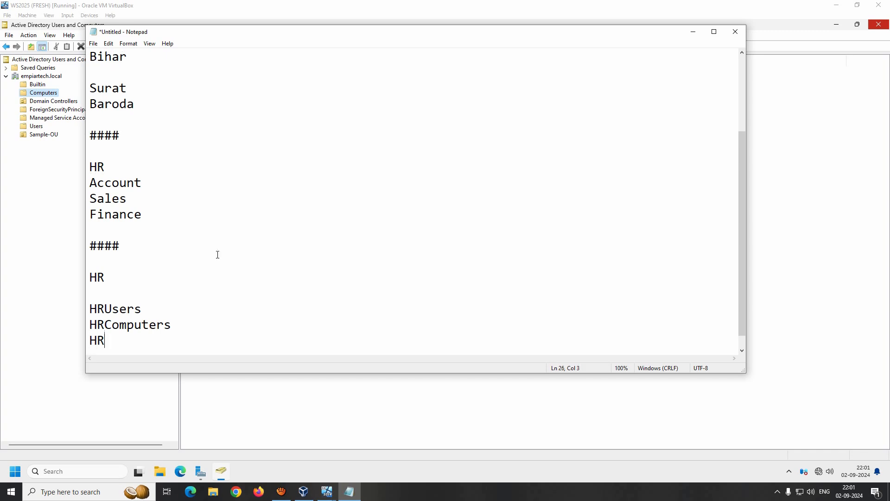
pyautogui.write('Manager')
# - Delete all the text in the note and close Notepad
pyautogui.hotkey('ctrl', 'a')
pyautogui.press('Delete')
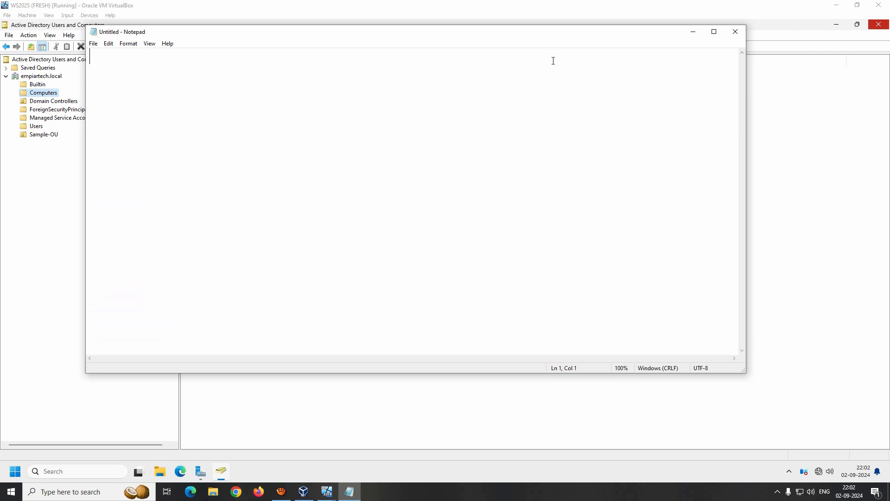
pyautogui.click(735, 31)
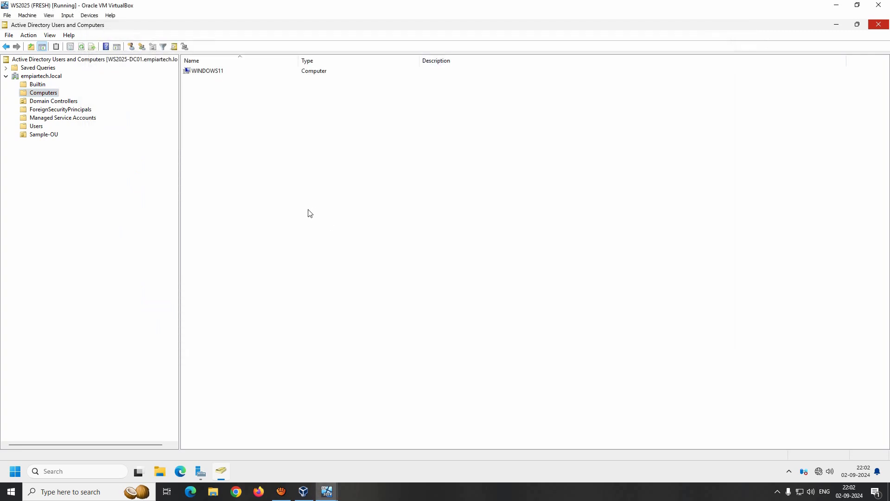
# - Create an organizational unit named SURAT directly under the empiartech.local domain
pyautogui.click(37, 137)
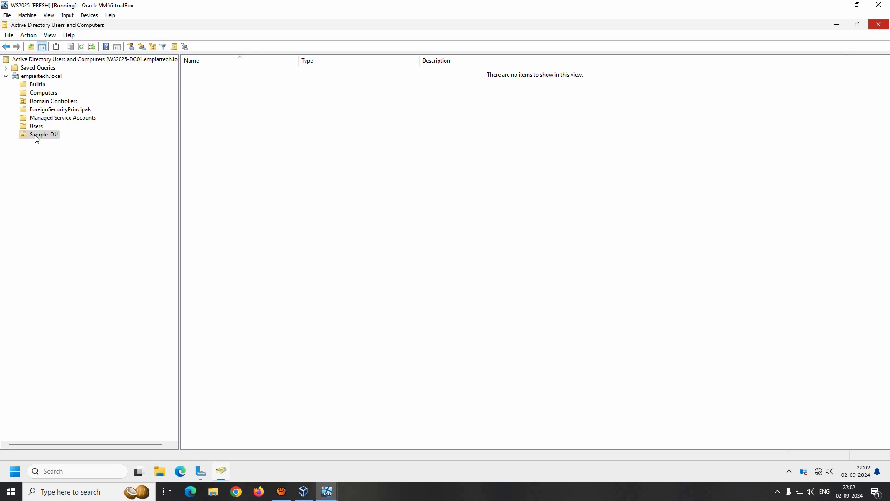
pyautogui.click(40, 76)
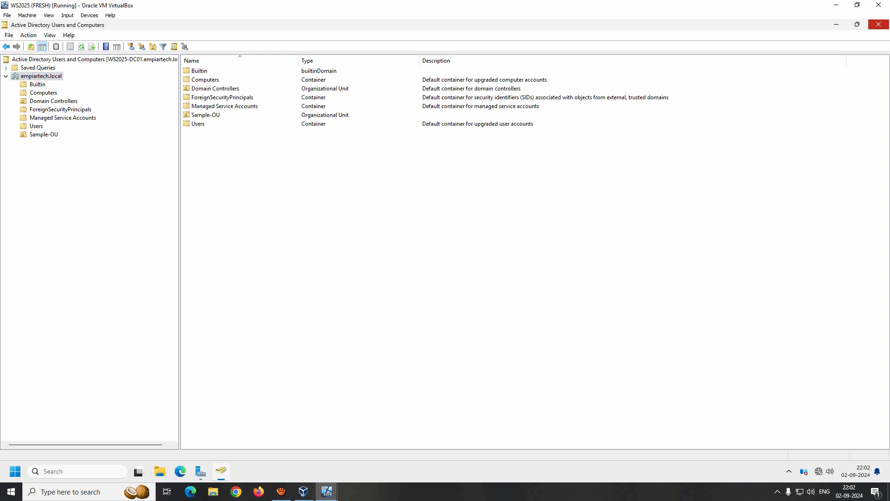
pyautogui.click(153, 46)
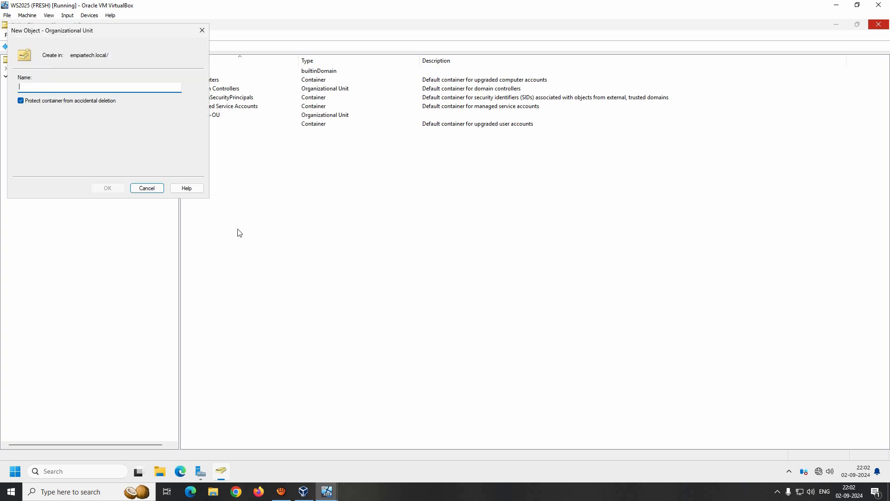
pyautogui.write('SURAT')
pyautogui.moveTo(121, 33); pyautogui.dragTo(345, 149)
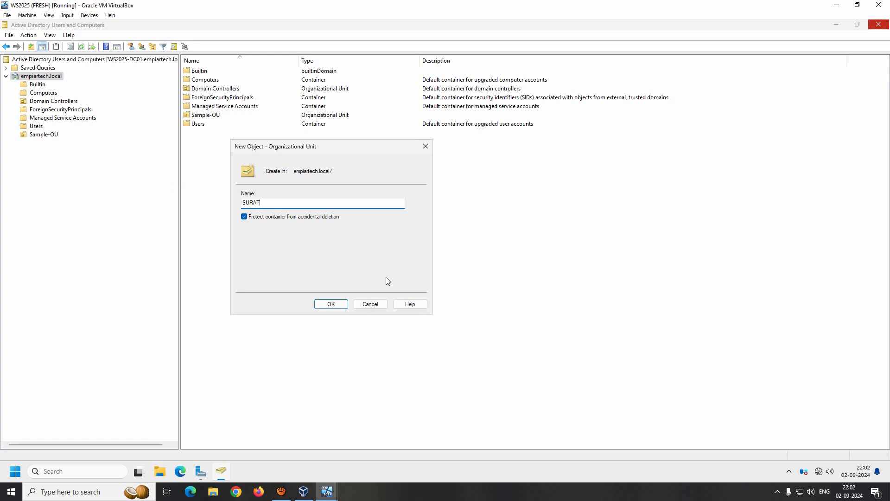
pyautogui.click(332, 304)
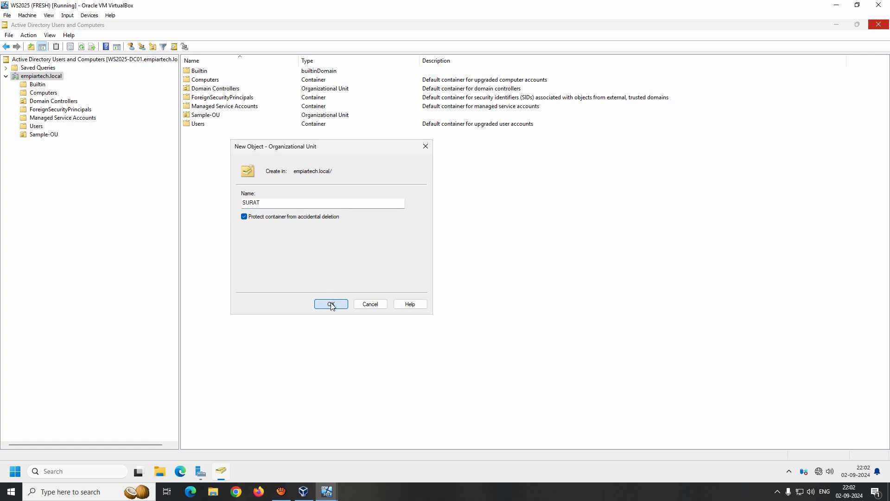
# - Create an organizational unit named Finance inside the SURAT organizational unit
pyautogui.click(37, 145)
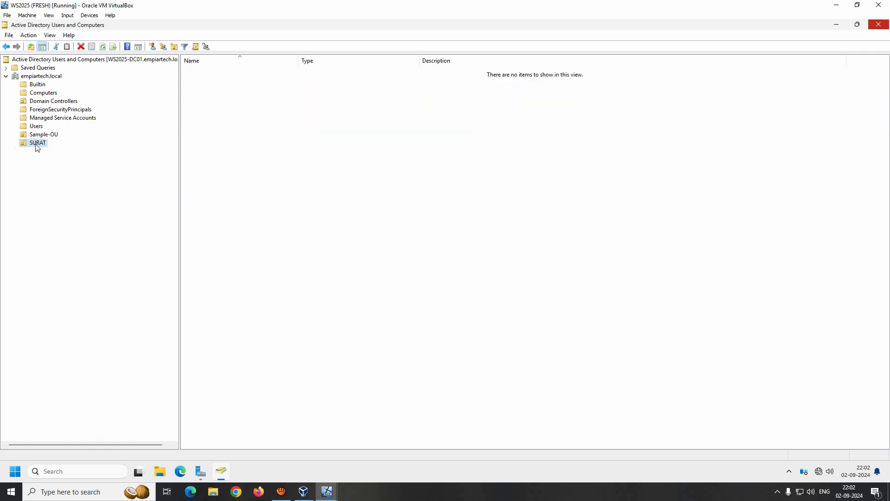
pyautogui.rightClick(37, 146)
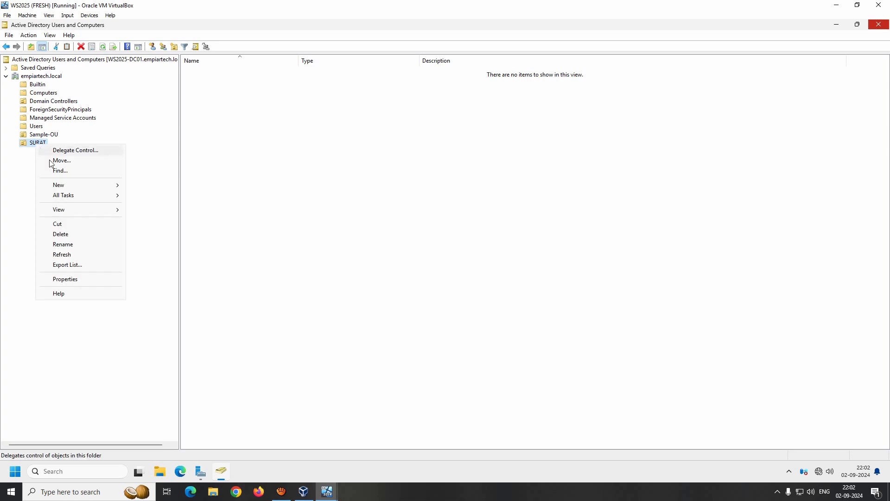
pyautogui.moveTo(65, 186)
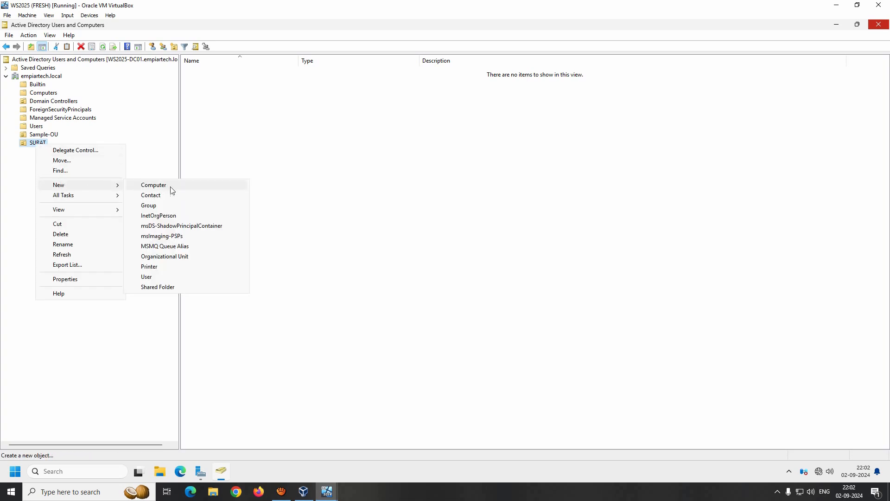
pyautogui.click(346, 251)
pyautogui.click(39, 144)
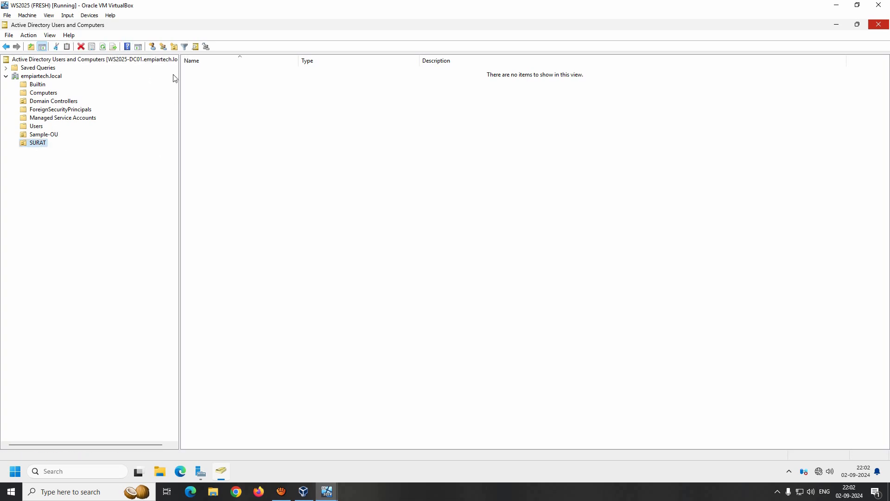
pyautogui.click(175, 46)
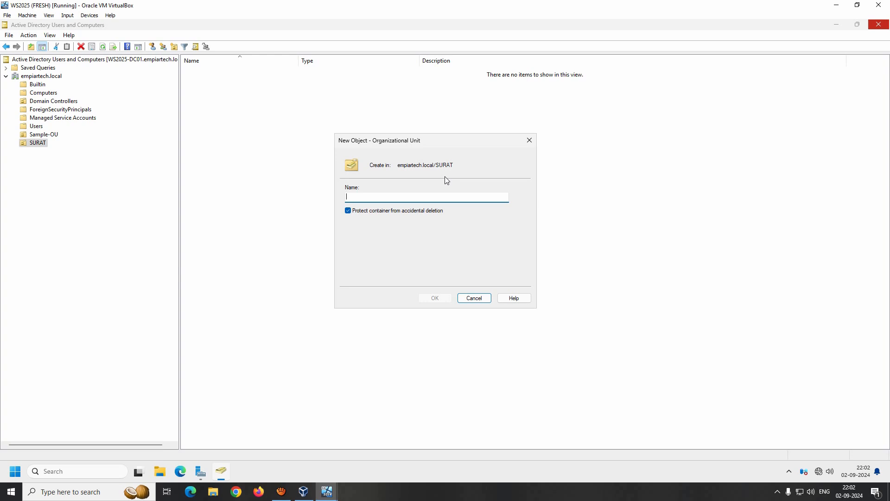
pyautogui.write('Finance')
pyautogui.click(436, 299)
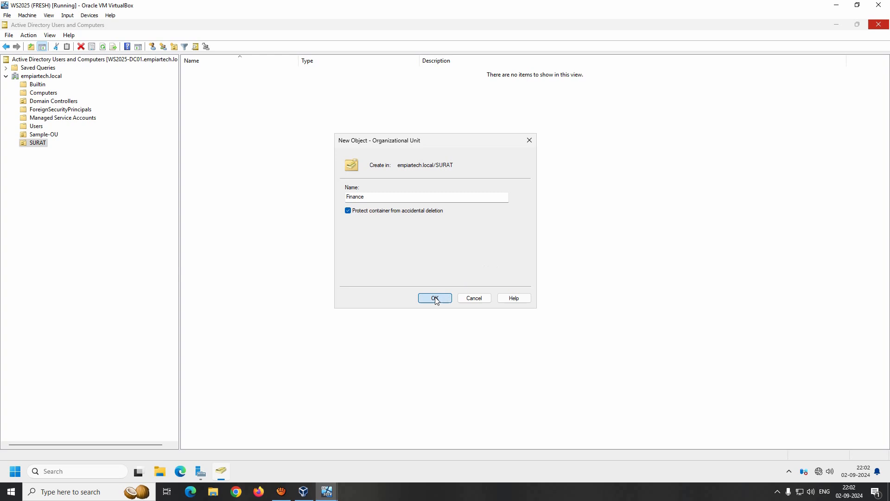
# - Create a sub-unit named Finance-PC's inside the Finance organizational unit
pyautogui.click(175, 47)
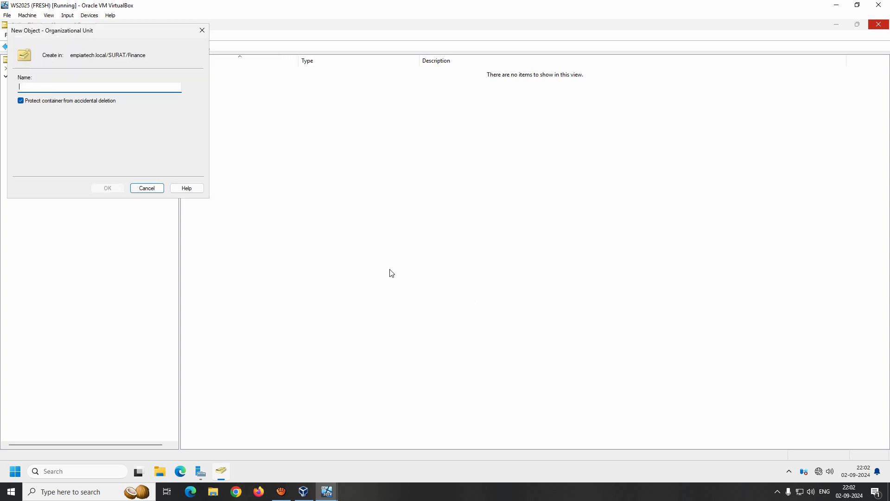
pyautogui.write("Finance-PC's")
pyautogui.click(109, 189)
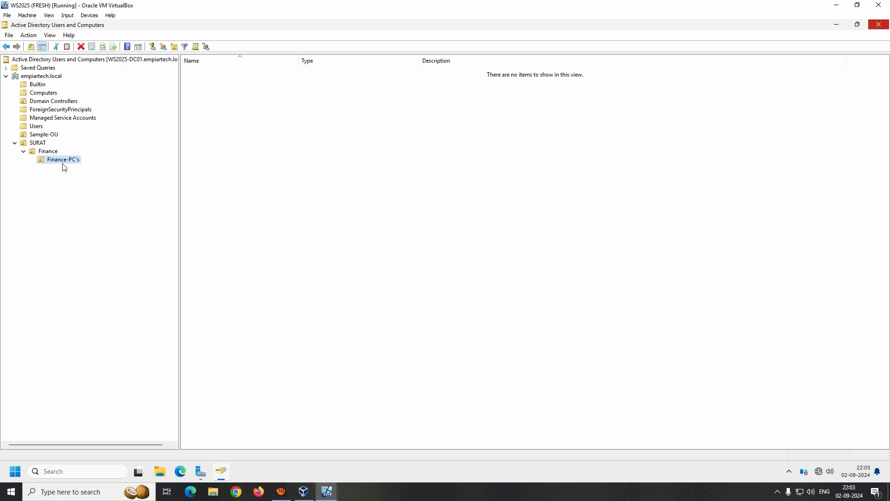
# - Create a second sub-unit named Finance-Users inside the Finance organizational unit
pyautogui.click(49, 152)
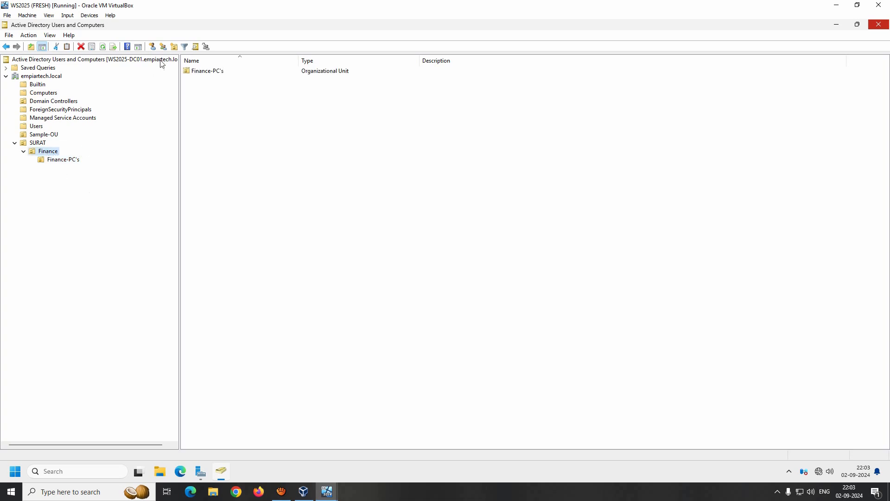
pyautogui.click(174, 47)
pyautogui.write('Fi')
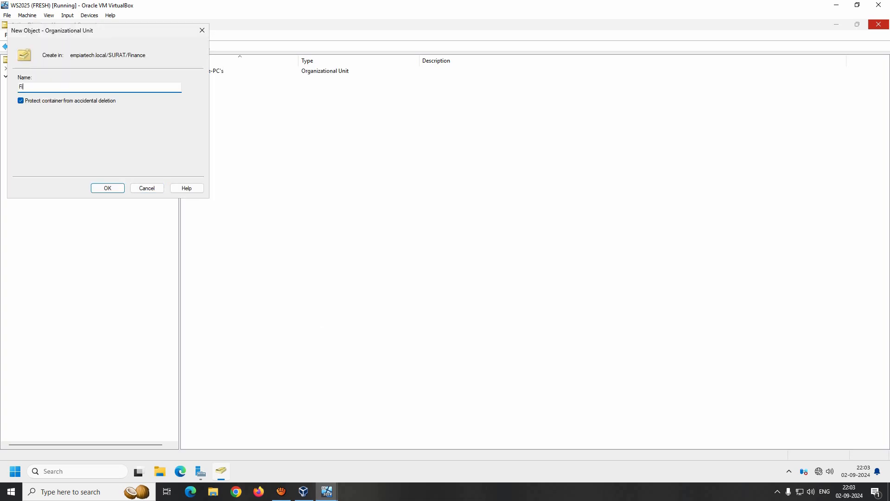
pyautogui.write('nance-Users')
pyautogui.press('Return')
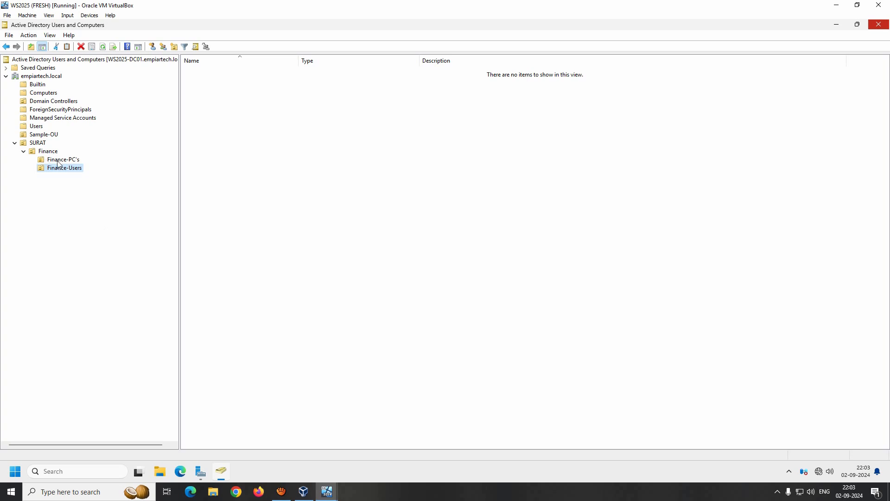
# - Create an organizational unit named SECURITY-Team directly under the empiartech.local domain
pyautogui.click(43, 76)
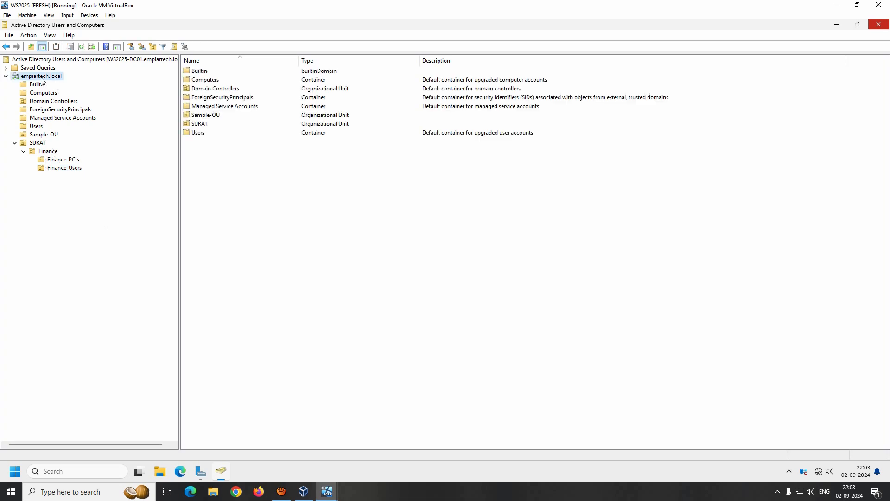
pyautogui.click(153, 46)
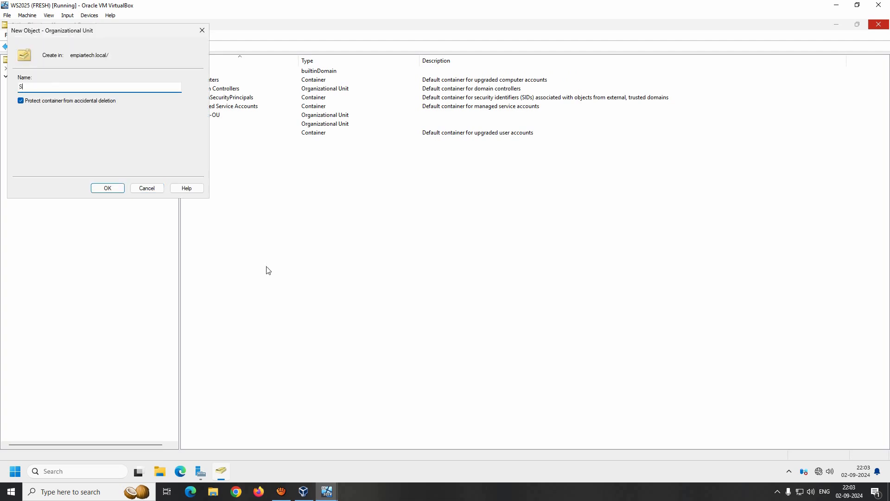
pyautogui.write('SECURITY-Team')
pyautogui.press('Return')
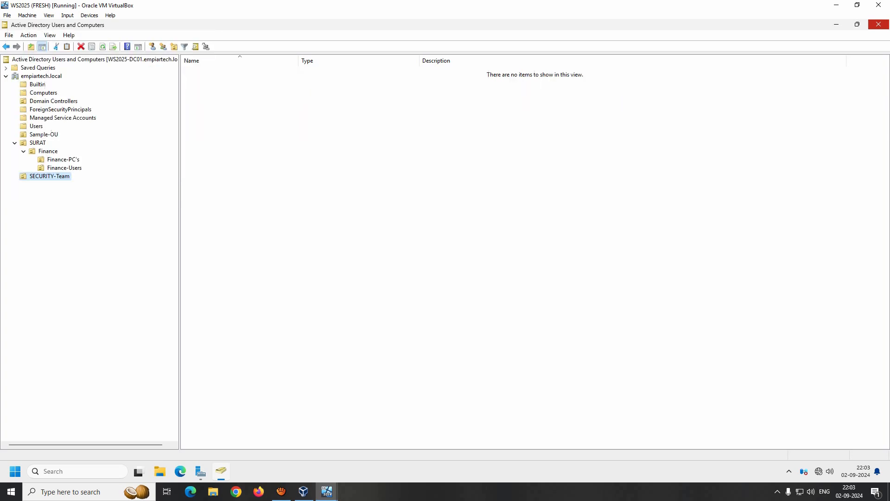
# - Collapse the SURAT branch and try to move the SECURITY-Team organizational unit into SURAT
pyautogui.click(15, 144)
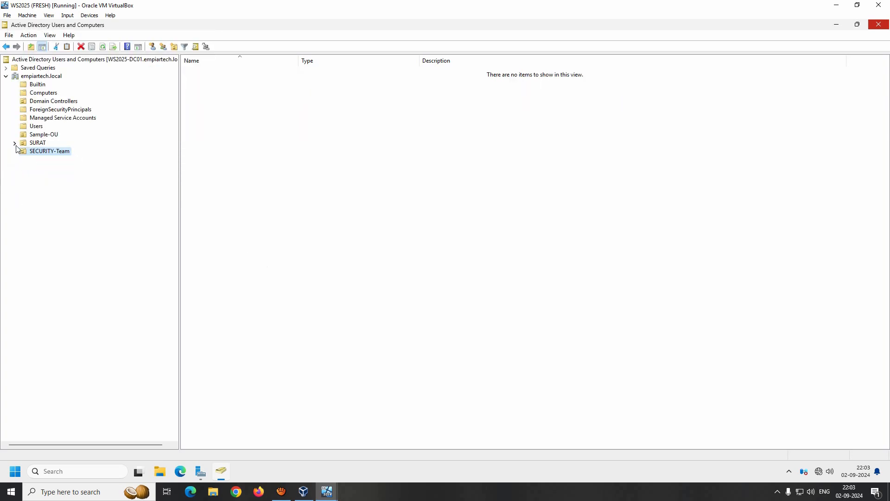
pyautogui.rightClick(42, 155)
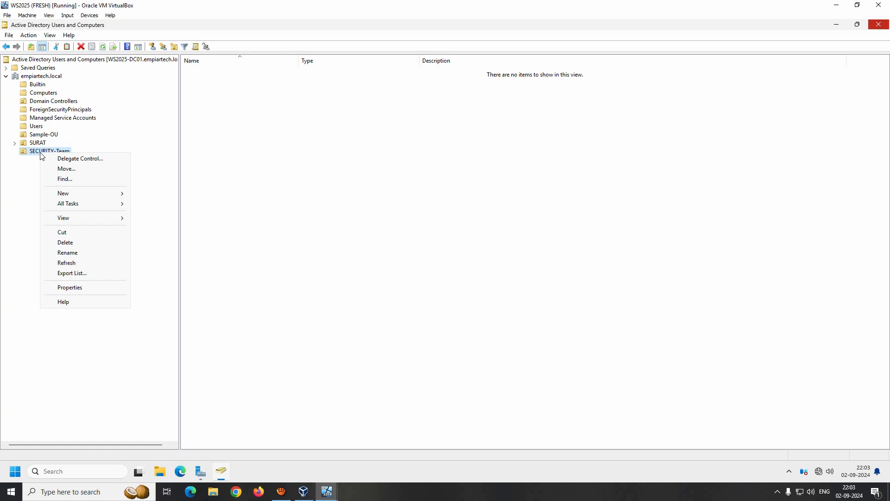
pyautogui.click(70, 168)
pyautogui.doubleClick(80, 147)
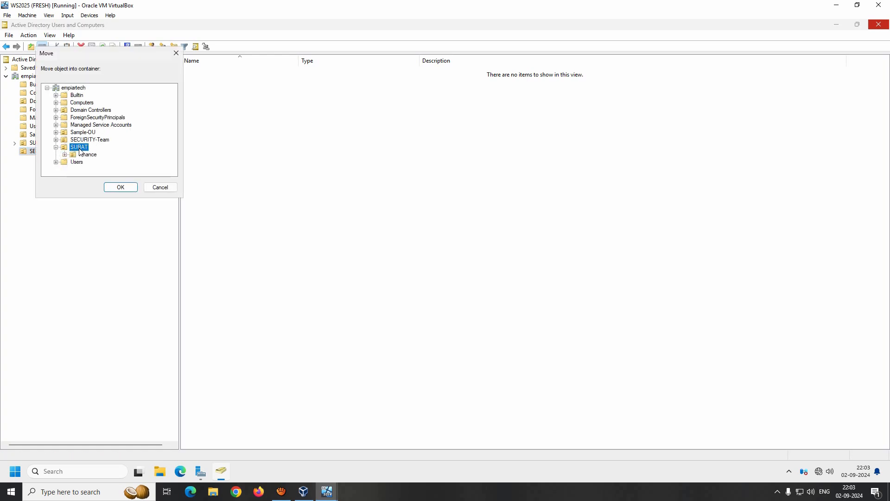
pyautogui.click(121, 188)
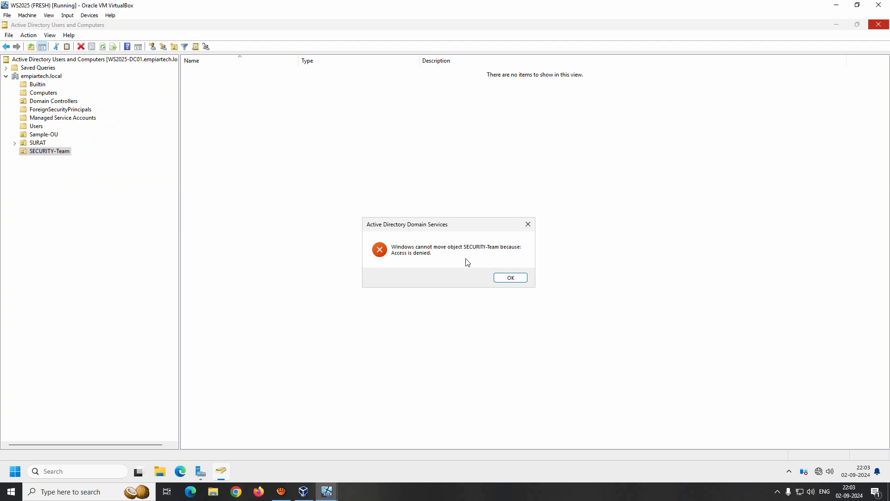
pyautogui.click(15, 471)
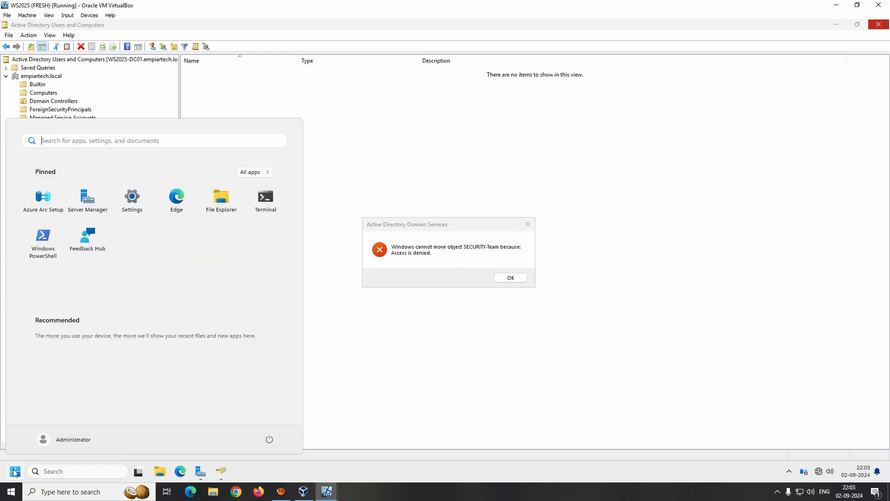
pyautogui.click(511, 278)
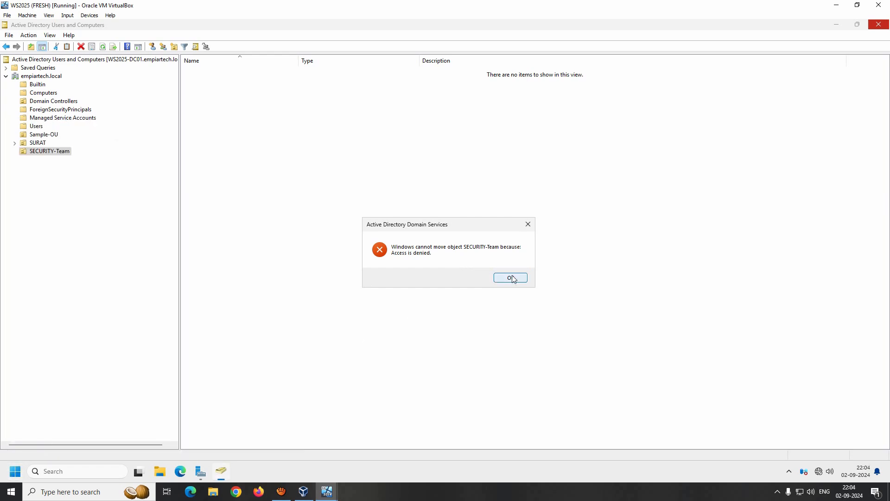
pyautogui.click(511, 277)
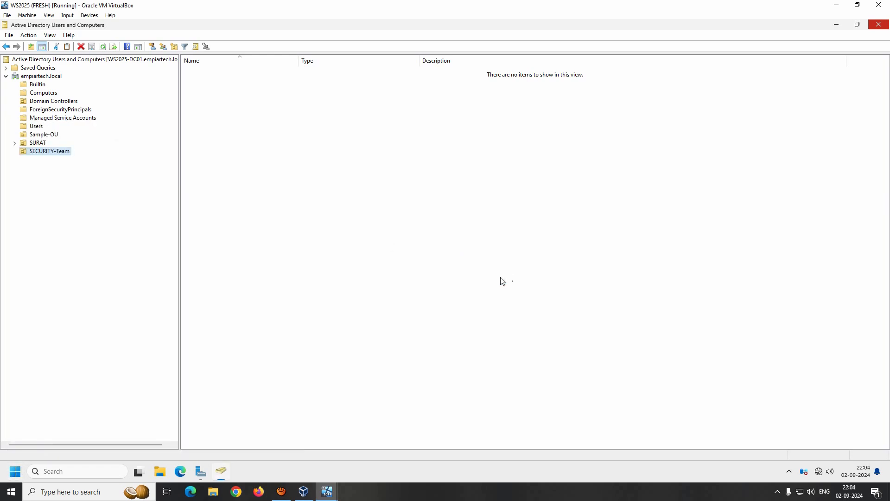
# - Try to delete the SECURITY-Team organizational unit from the domain
pyautogui.rightClick(47, 157)
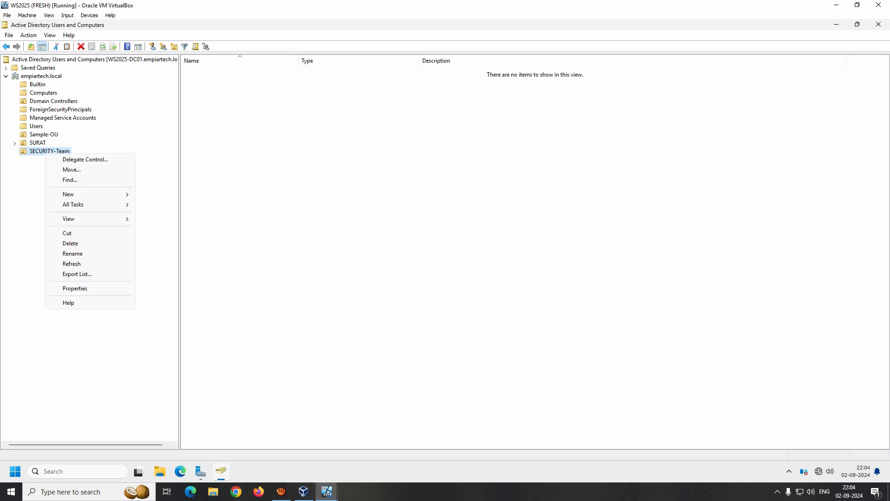
pyautogui.click(81, 246)
pyautogui.click(475, 279)
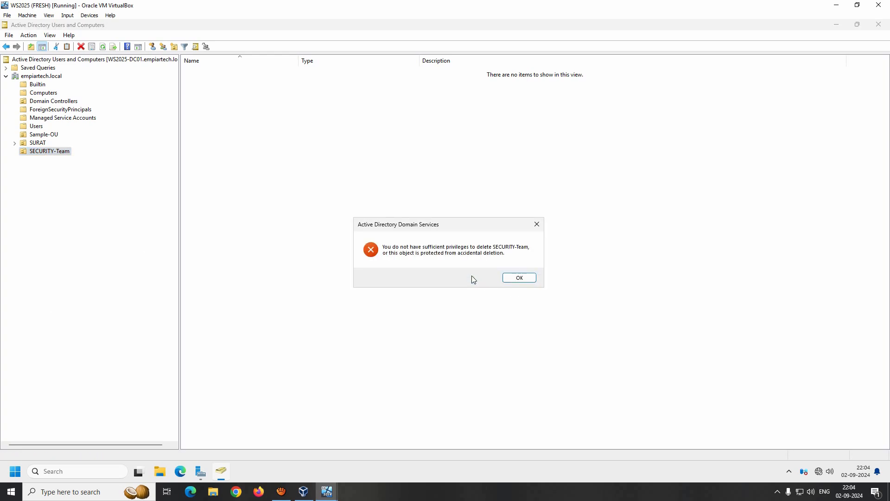
pyautogui.click(520, 278)
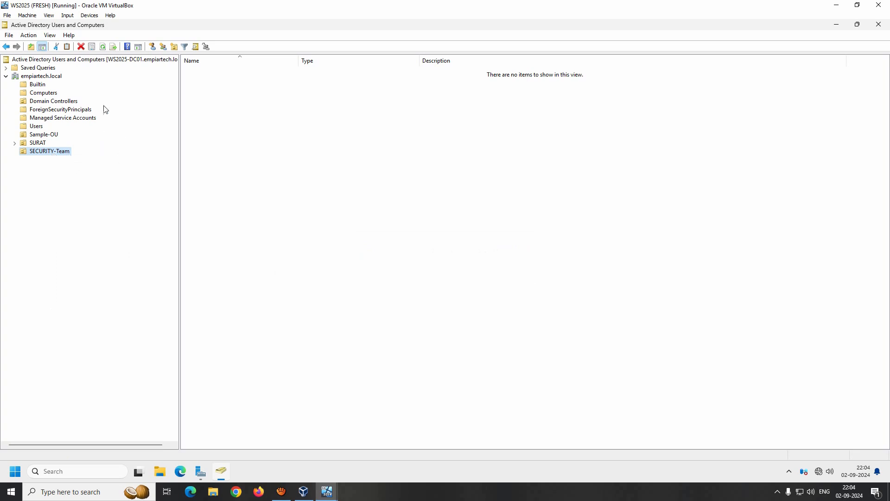
# - Turn on Advanced Features for the directory view
pyautogui.click(31, 36)
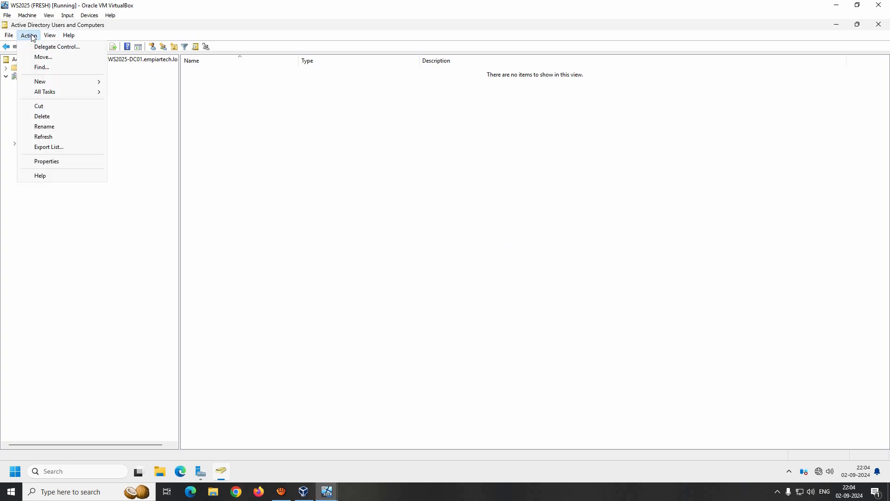
pyautogui.moveTo(49, 36)
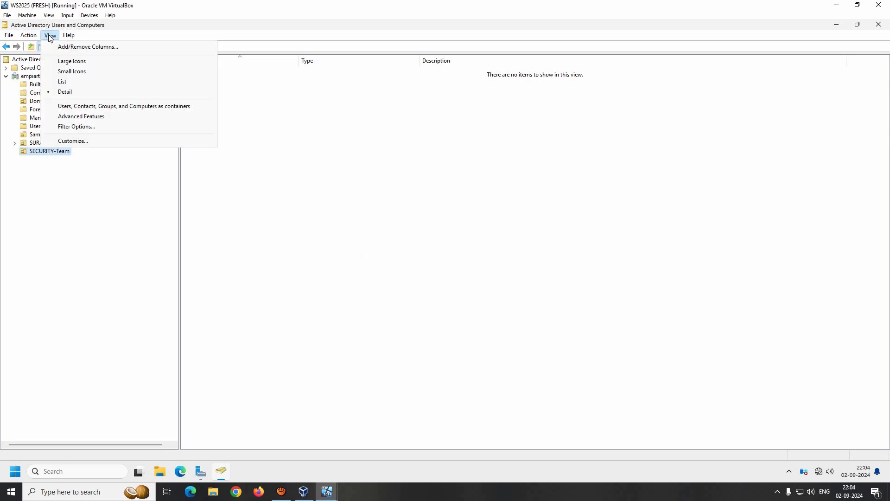
pyautogui.click(65, 119)
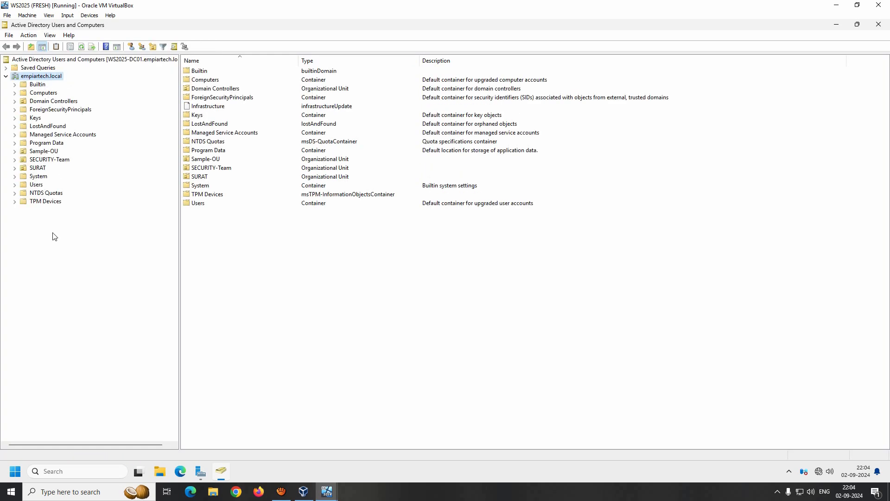
# - Turn off accidental-deletion protection in the properties of the SECURITY-Team organizational unit and apply the change
pyautogui.click(46, 161)
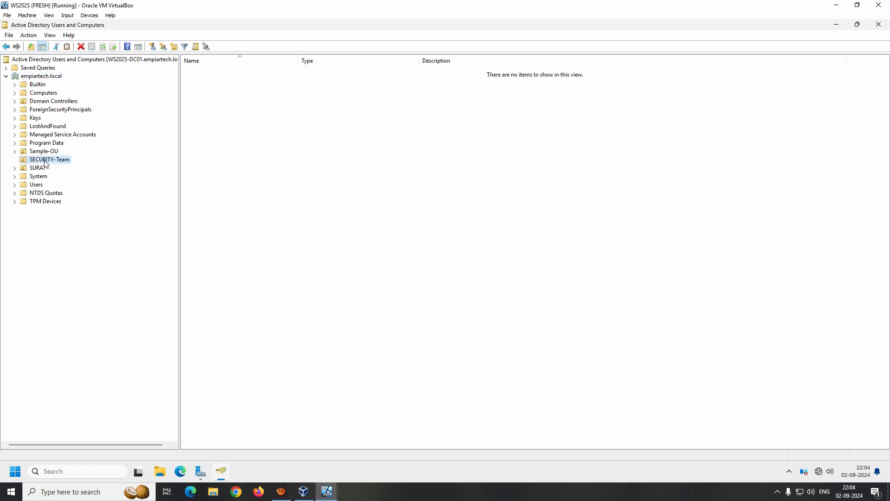
pyautogui.rightClick(46, 163)
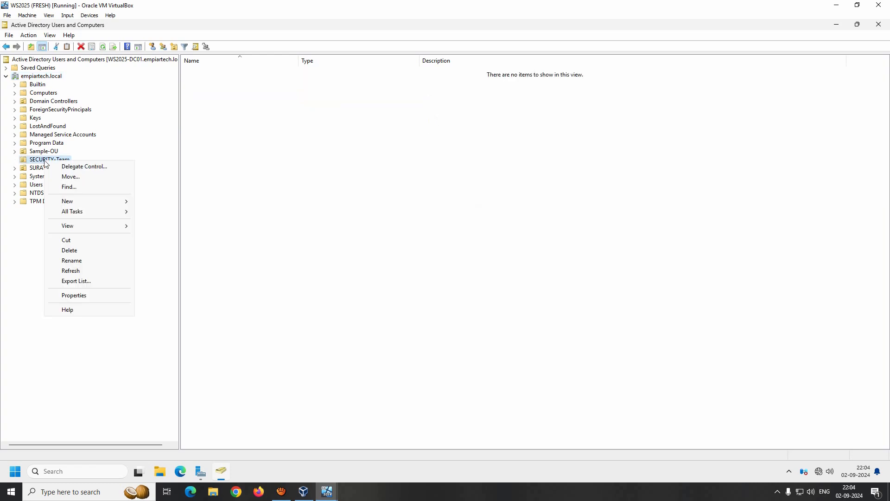
pyautogui.click(87, 295)
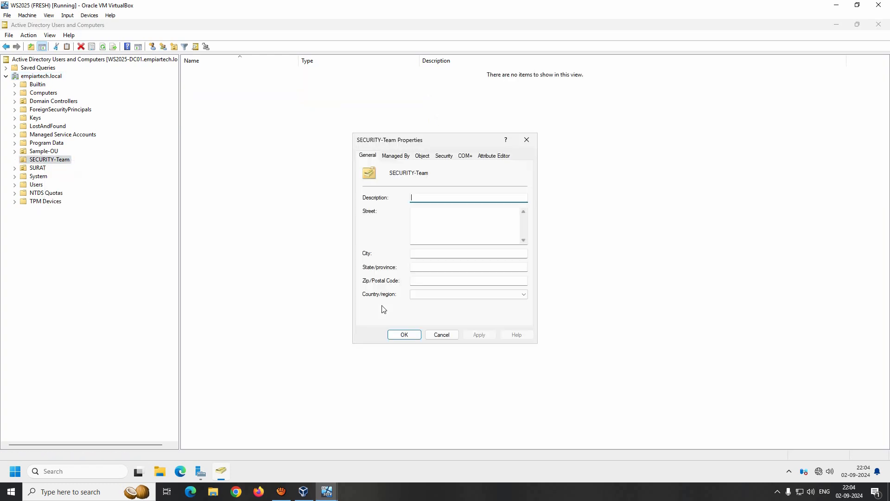
pyautogui.click(425, 155)
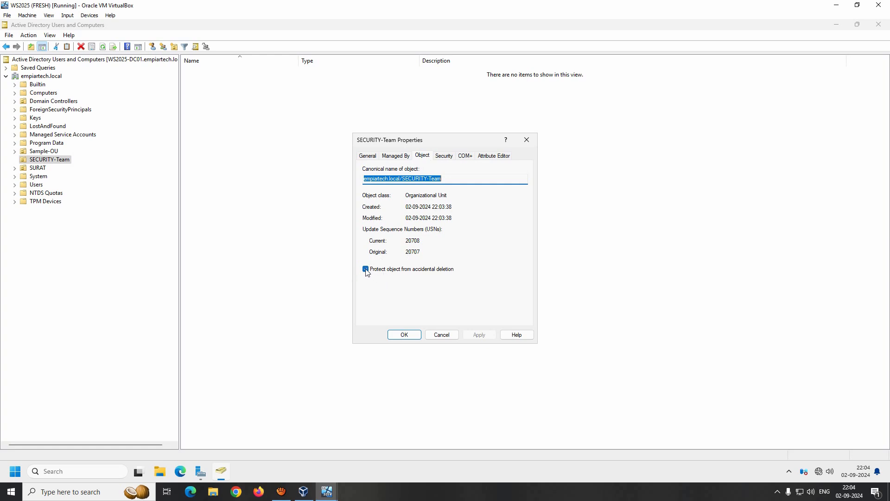
pyautogui.click(421, 274)
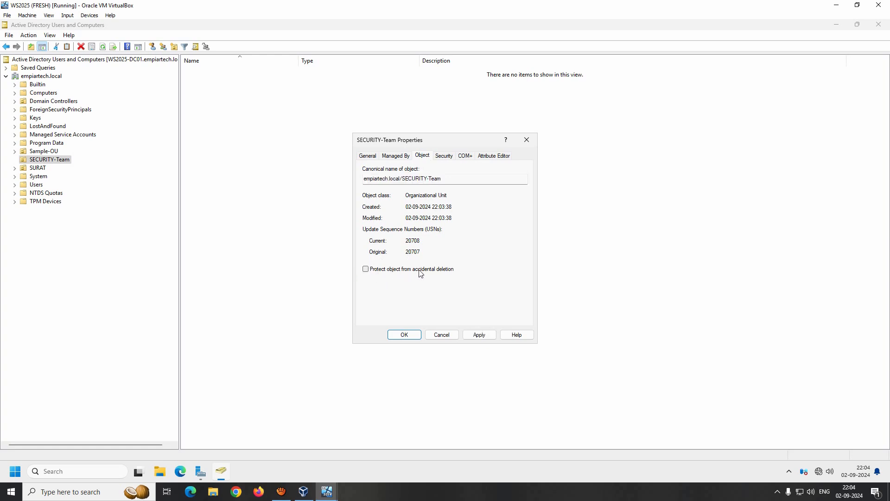
pyautogui.click(479, 335)
pyautogui.click(404, 334)
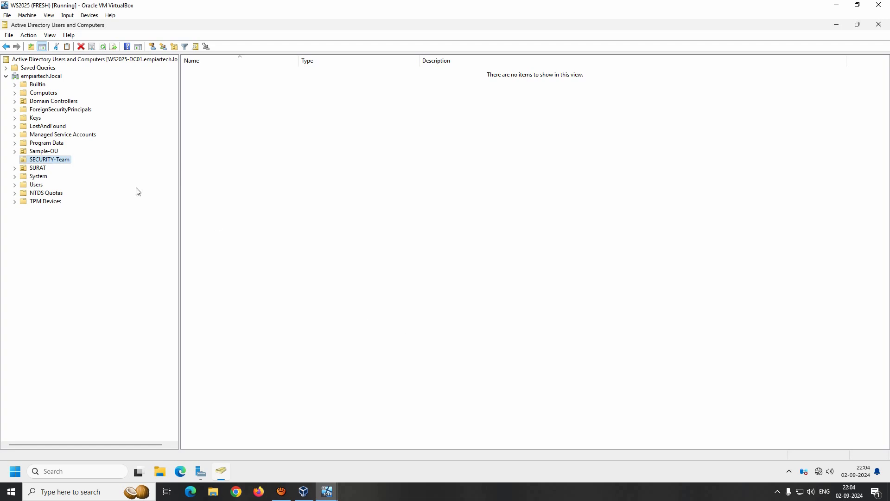
# - Move the SECURITY-Team organizational unit from the domain root into SURAT
pyautogui.rightClick(60, 160)
pyautogui.click(83, 178)
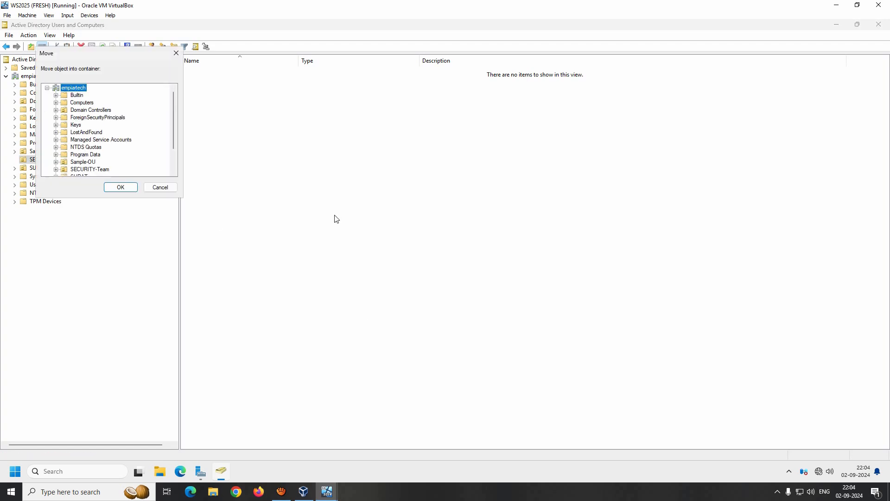
pyautogui.scroll(-2, 102, 156)
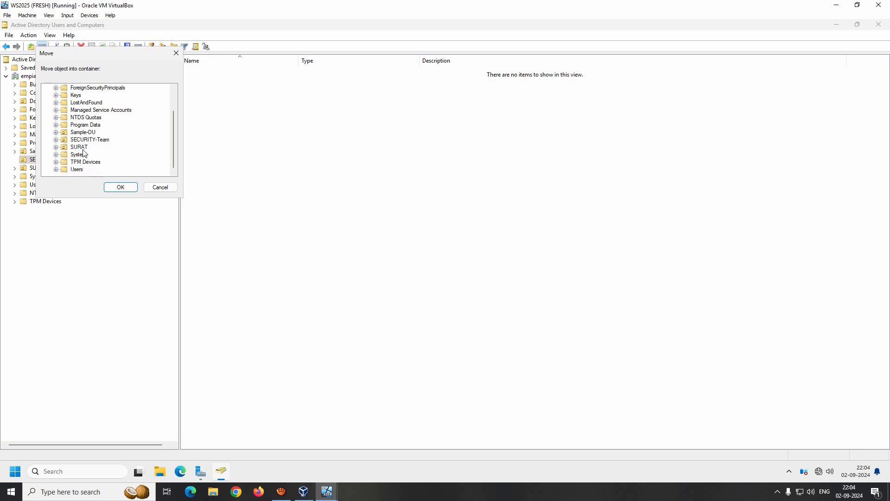
pyautogui.click(85, 147)
pyautogui.click(119, 187)
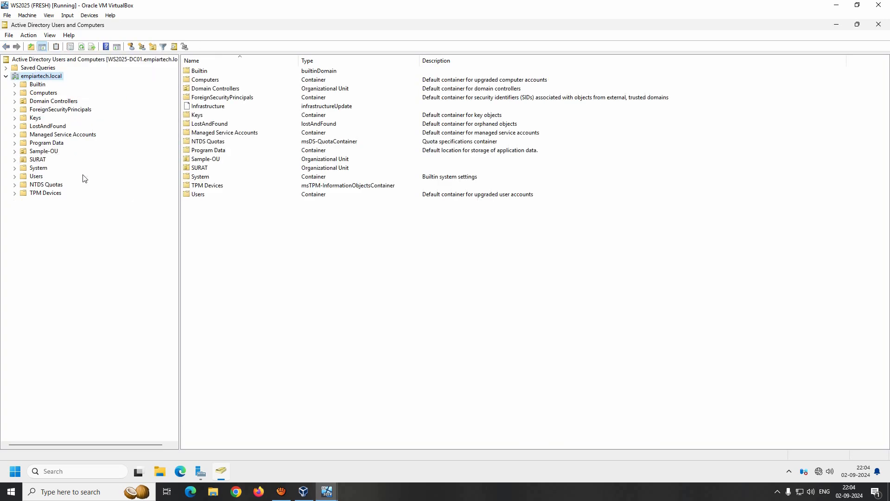
# - Expand SURAT and turn accidental-deletion protection back on for its SECURITY-Team organizational unit
pyautogui.doubleClick(37, 160)
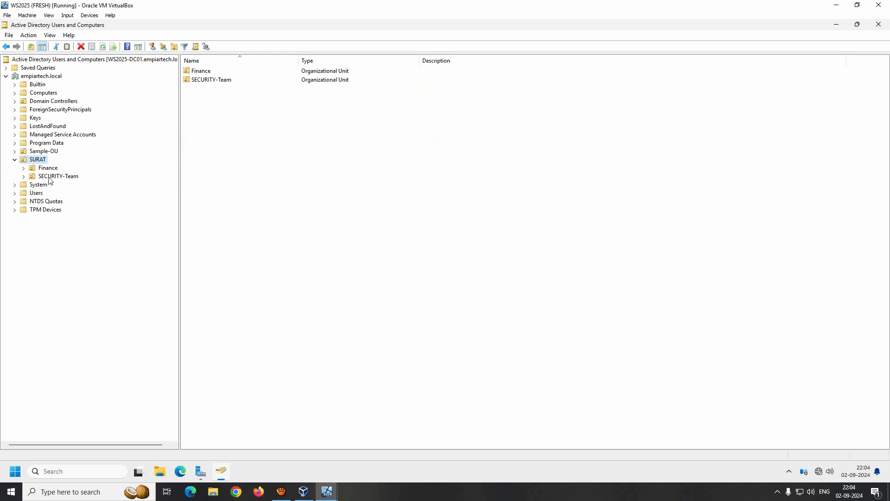
pyautogui.click(71, 177)
pyautogui.rightClick(71, 177)
pyautogui.click(119, 317)
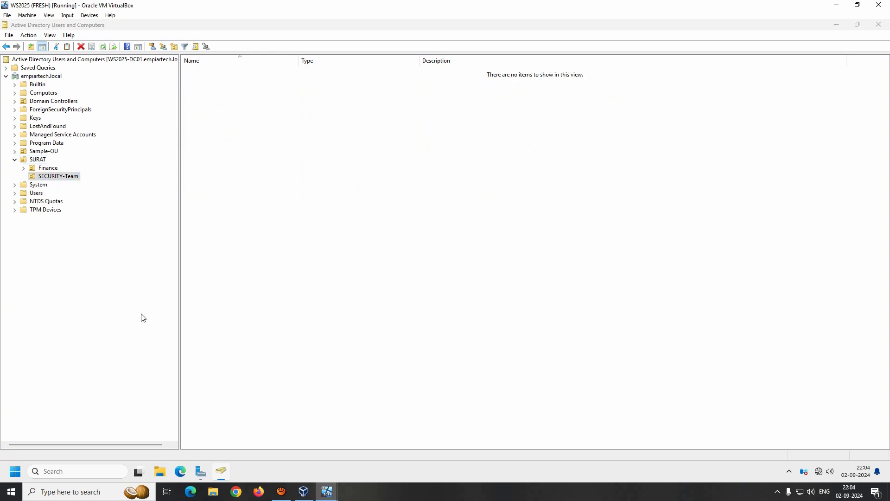
pyautogui.click(422, 157)
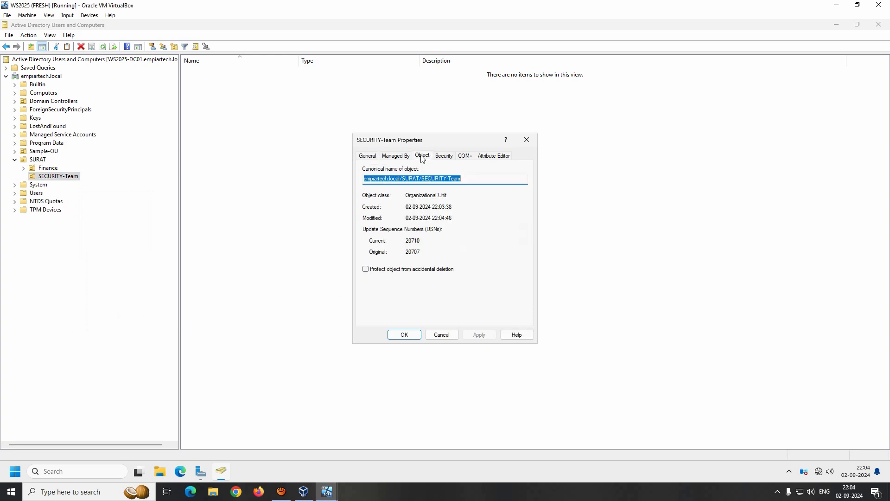
pyautogui.click(398, 269)
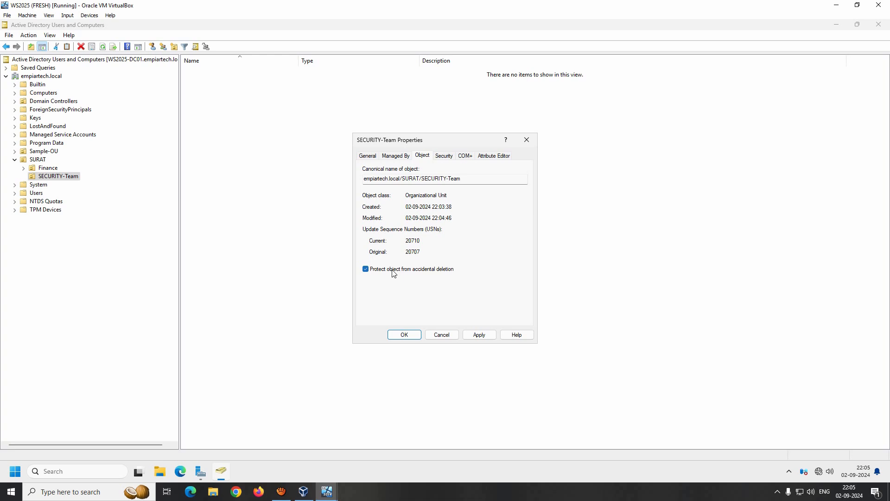
pyautogui.click(479, 335)
pyautogui.click(405, 334)
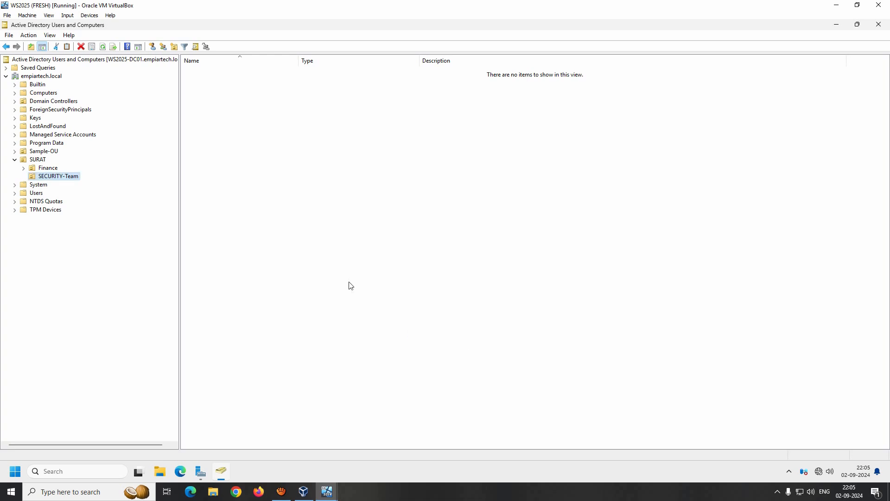
# - Turn off Advanced Features for the directory view and expand the Finance organizational unit under SURAT
pyautogui.click(50, 35)
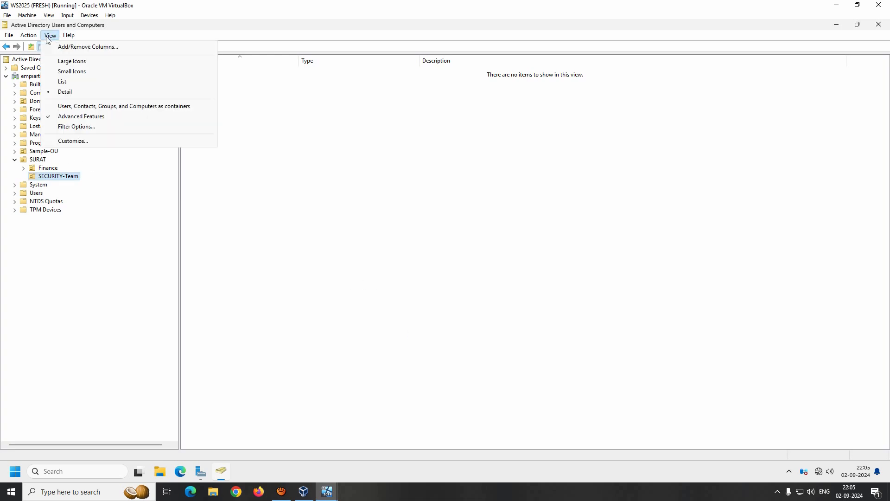
pyautogui.click(66, 117)
pyautogui.click(43, 135)
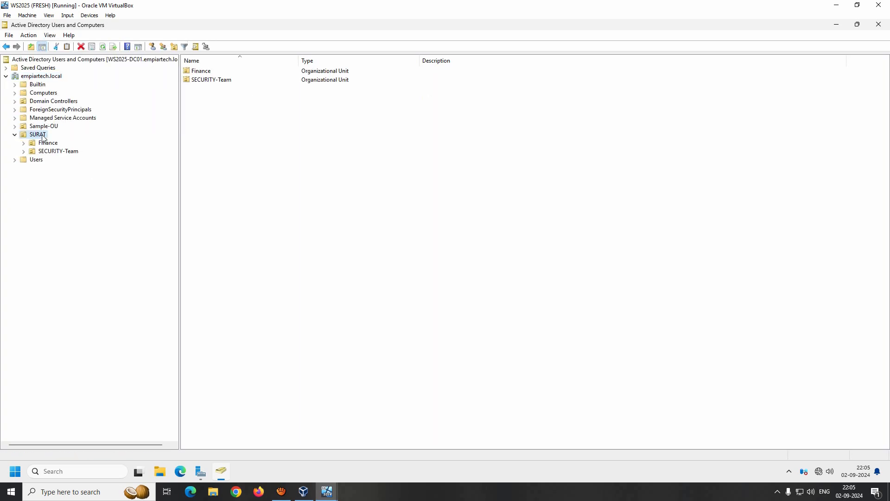
pyautogui.doubleClick(48, 142)
pyautogui.click(56, 168)
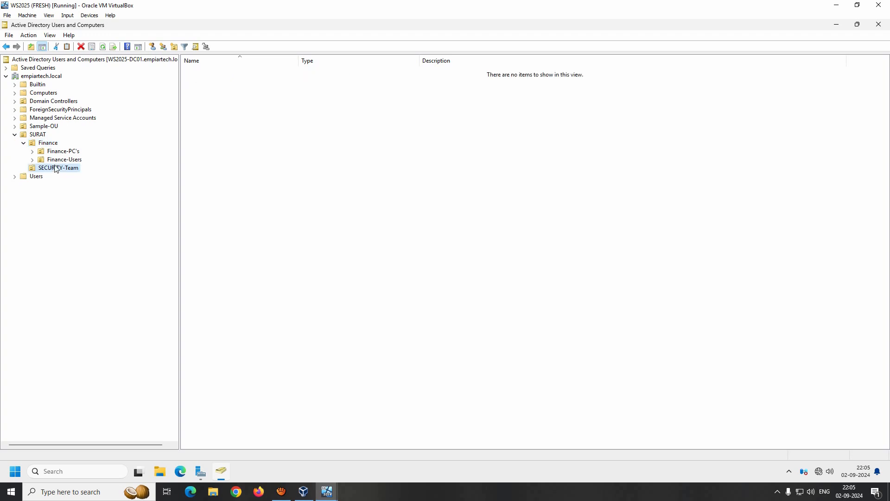
# - Move the two user accounts described as Sample Domain Users from the Users container into SECURITY-Team under SURAT
pyautogui.click(36, 176)
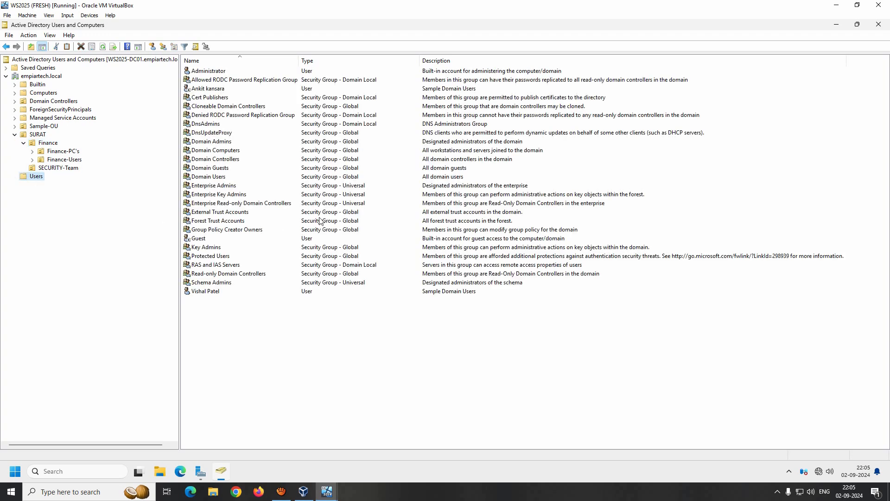
pyautogui.click(212, 89)
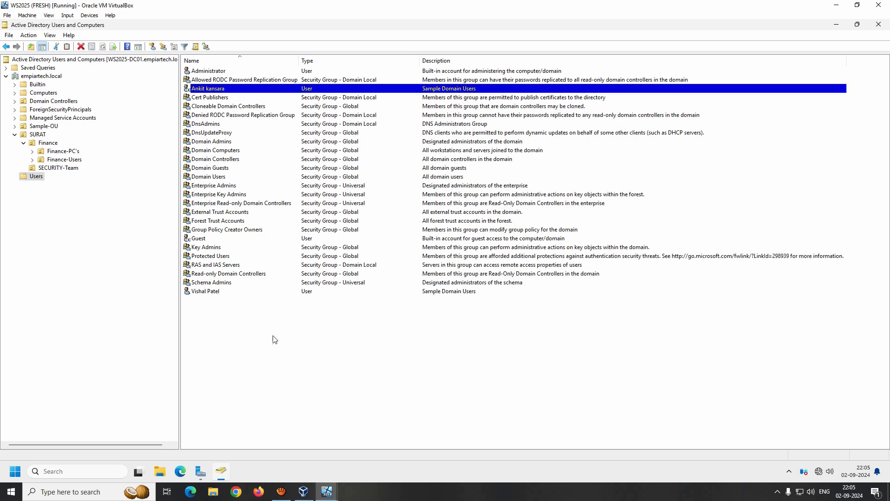
pyautogui.keyDown('ctrl'); pyautogui.click(206, 293); pyautogui.keyUp('ctrl')
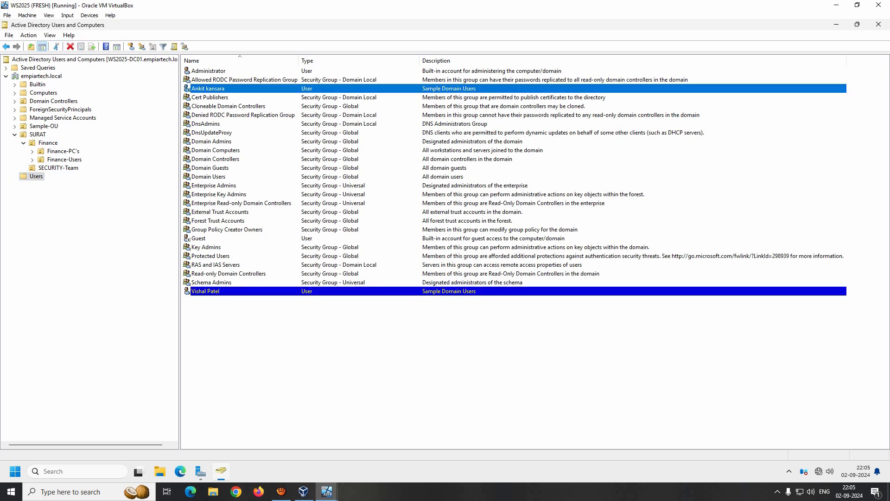
pyautogui.rightClick(212, 292)
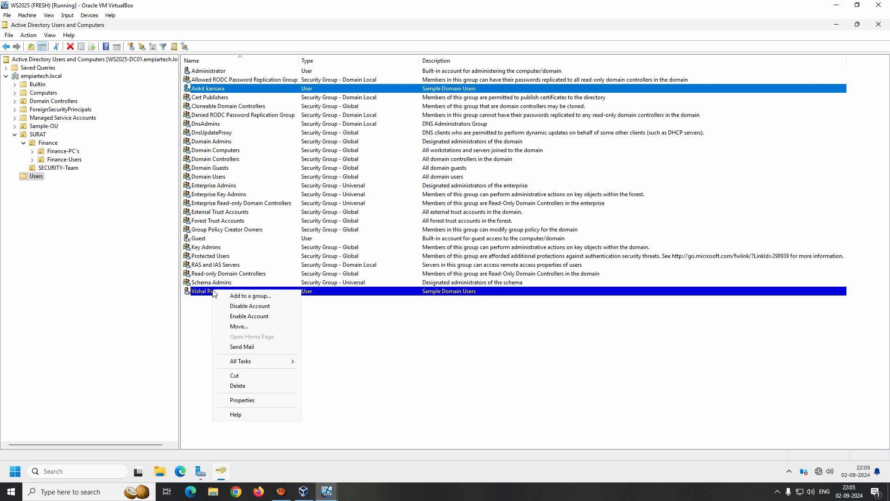
pyautogui.click(238, 326)
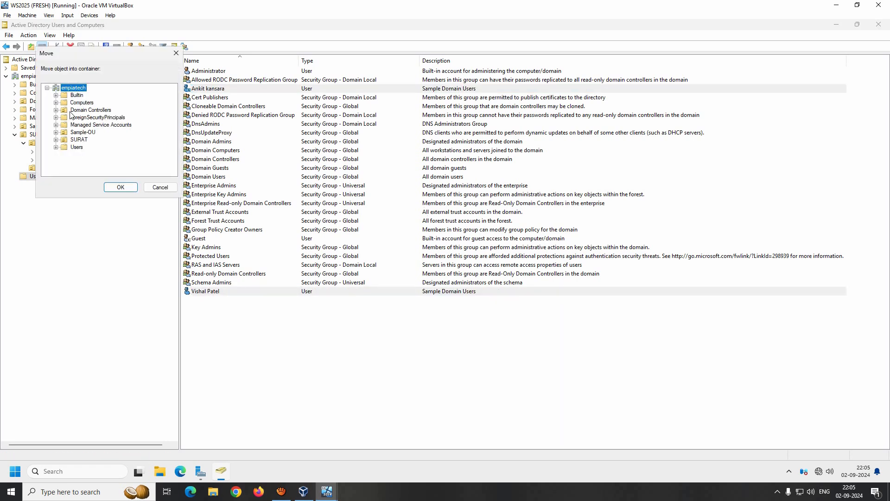
pyautogui.doubleClick(88, 140)
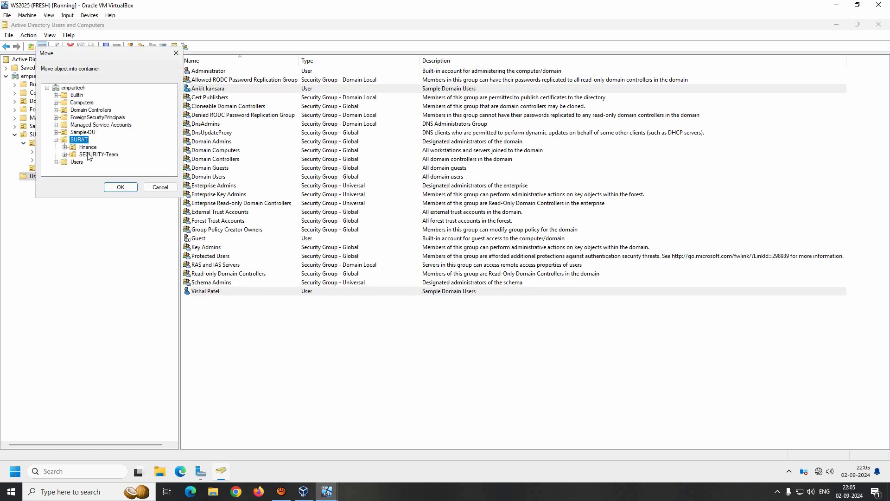
pyautogui.click(97, 155)
pyautogui.click(121, 188)
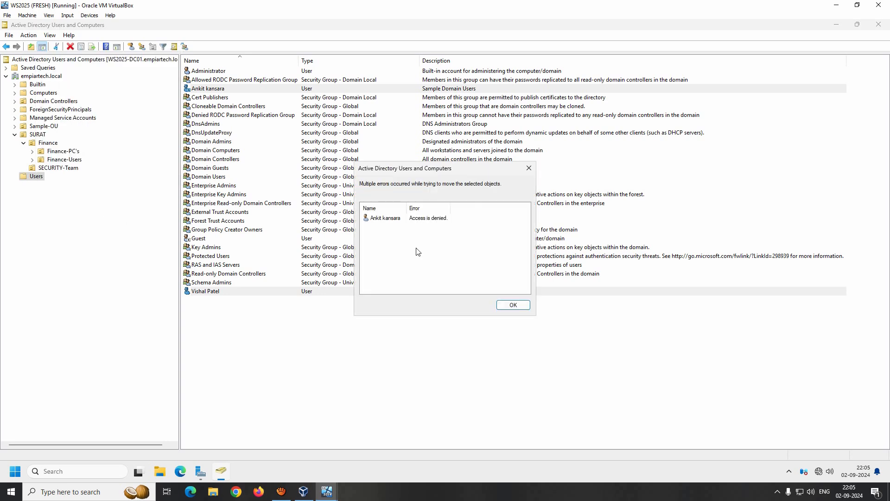
pyautogui.click(378, 218)
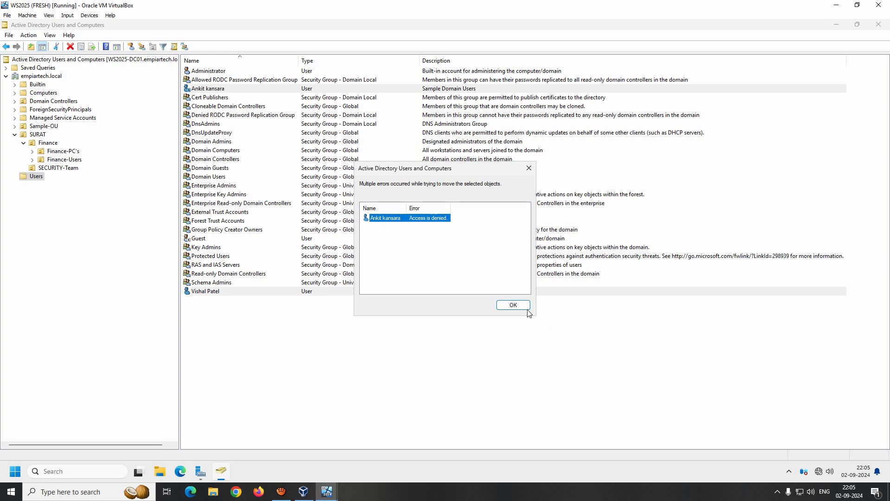
pyautogui.click(513, 305)
pyautogui.click(271, 376)
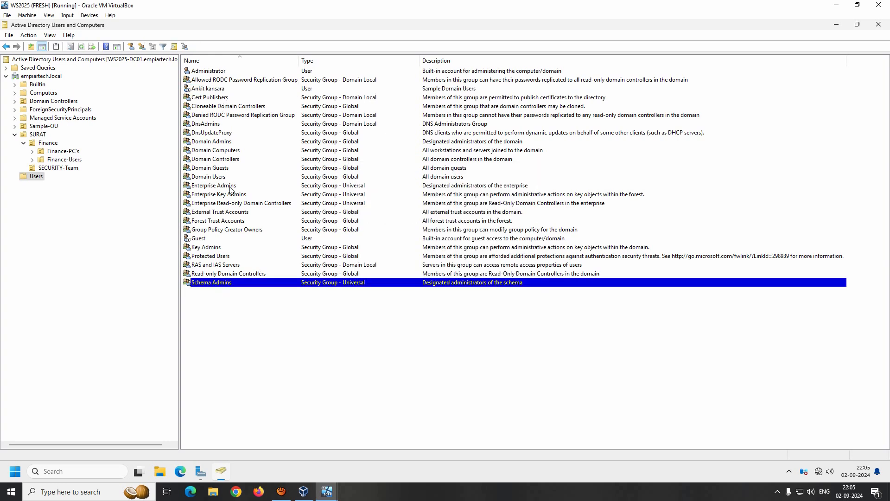
# - Enable the disabled sample domain user account remaining in the Users container
pyautogui.click(210, 91)
pyautogui.rightClick(209, 87)
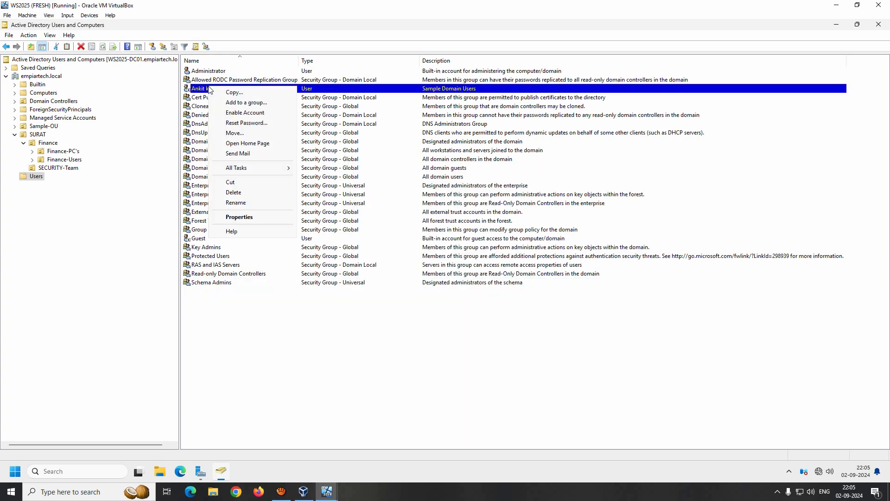
pyautogui.click(231, 115)
pyautogui.click(485, 277)
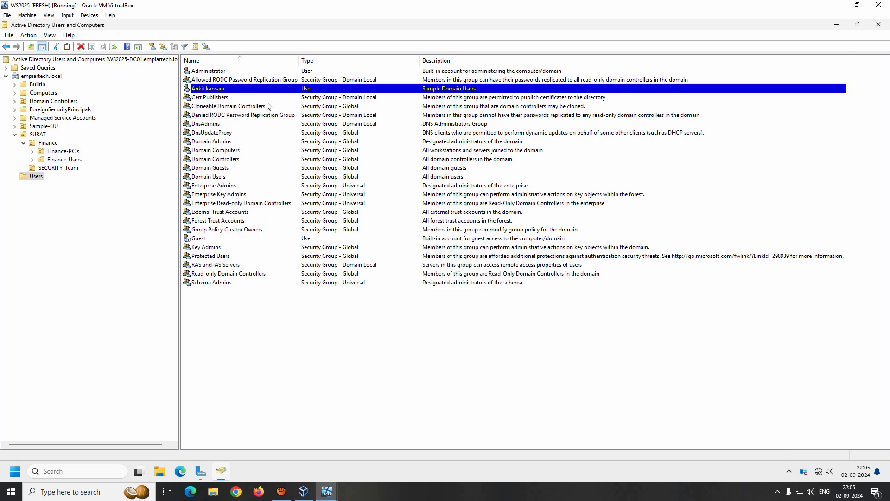
# - Try to move the enabled sample domain user into SECURITY-Team under SURAT, and refresh the Users container
pyautogui.rightClick(219, 91)
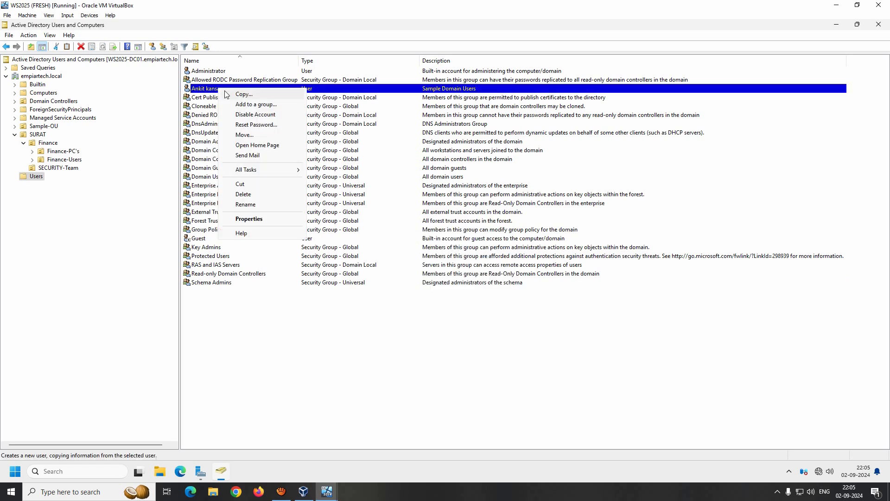
pyautogui.click(250, 139)
pyautogui.doubleClick(82, 139)
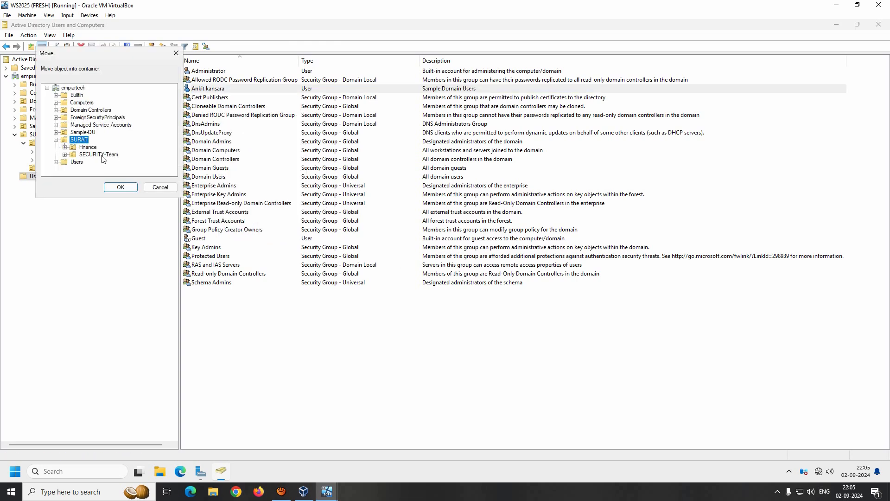
pyautogui.click(99, 155)
pyautogui.click(120, 187)
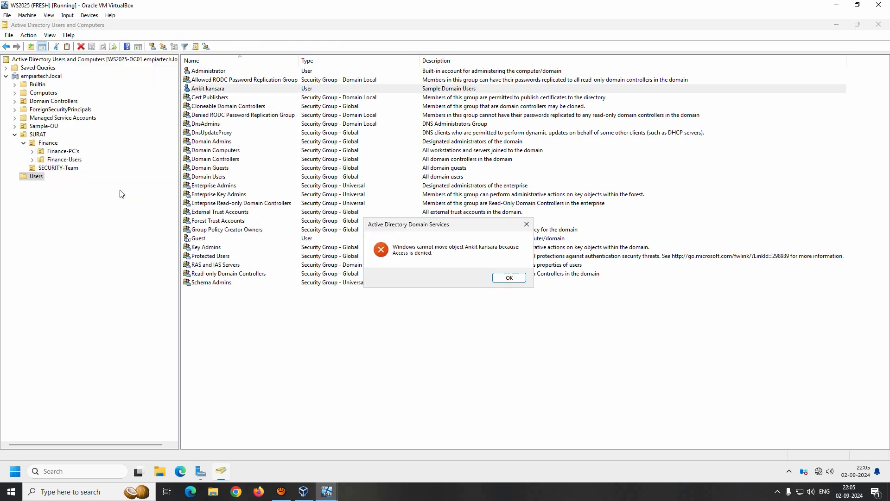
pyautogui.click(509, 278)
pyautogui.rightClick(334, 341)
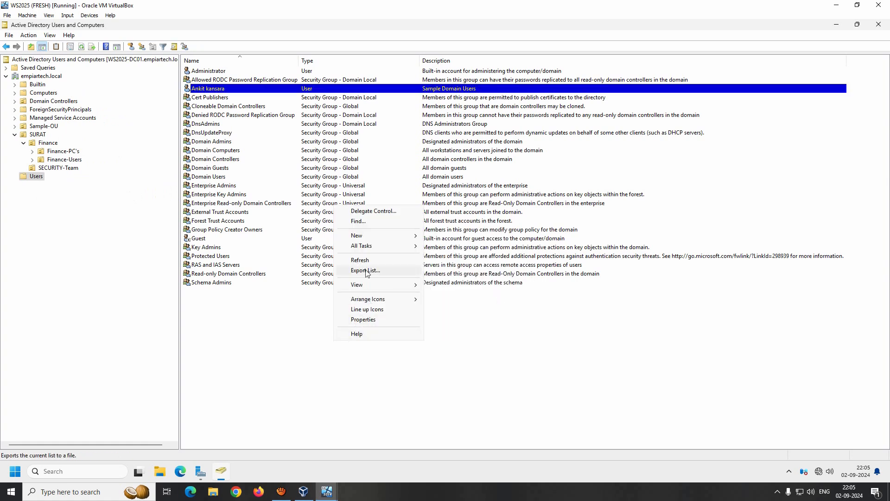
pyautogui.click(361, 260)
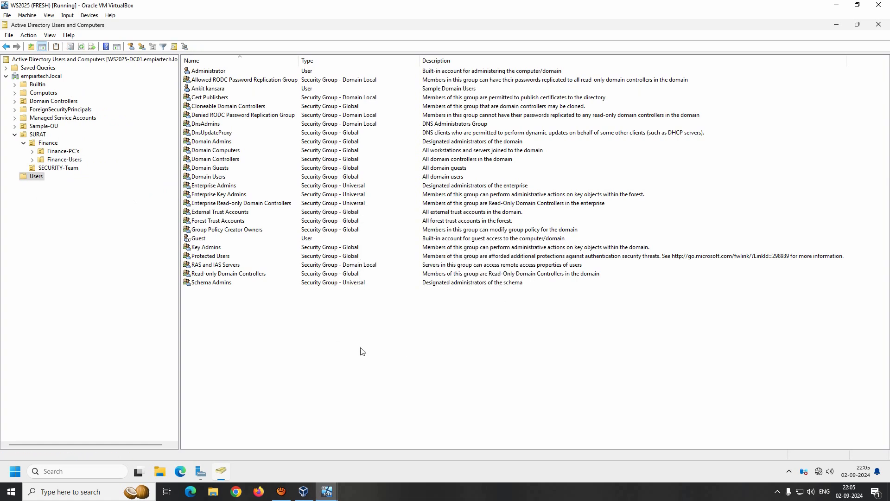
# - Check the contents of the SECURITY-Team and Sample-OU organizational units
pyautogui.click(54, 167)
pyautogui.moveTo(363, 140); pyautogui.dragTo(210, 70)
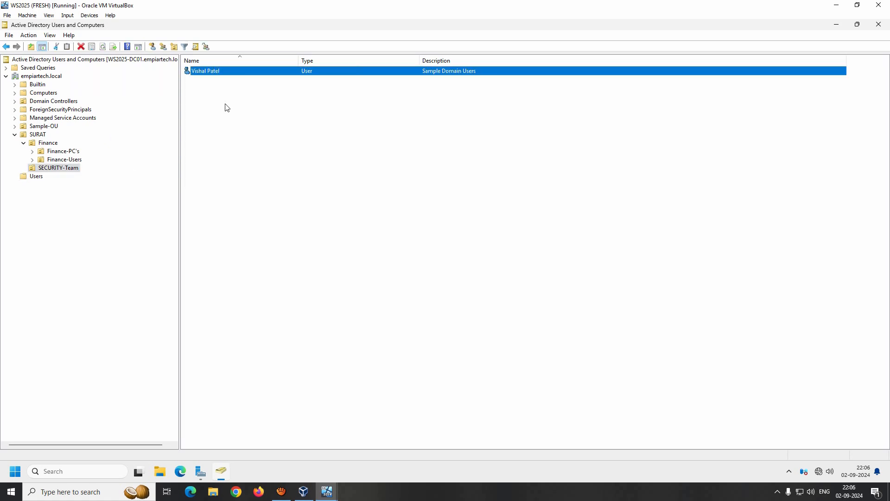
pyautogui.click(35, 127)
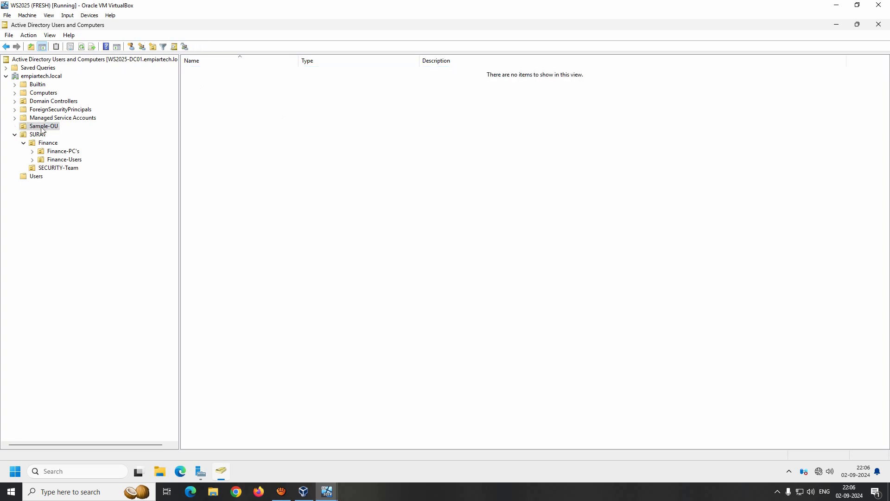
# - Try to delete the Sample-OU organizational unit from empiartech.local
pyautogui.rightClick(46, 128)
pyautogui.click(70, 215)
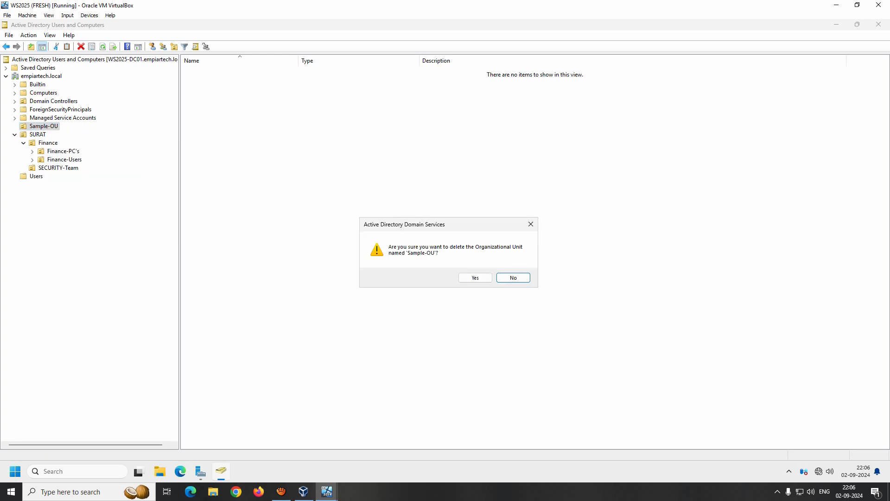
pyautogui.click(474, 276)
pyautogui.click(519, 277)
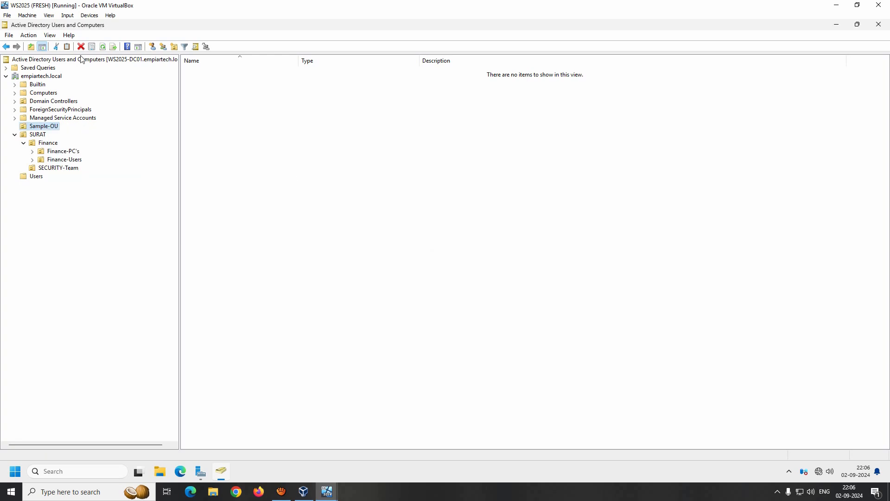
# - Turn on Advanced Features and remove the accidental-deletion protection from the Sample-OU organizational unit
pyautogui.click(50, 36)
pyautogui.click(81, 116)
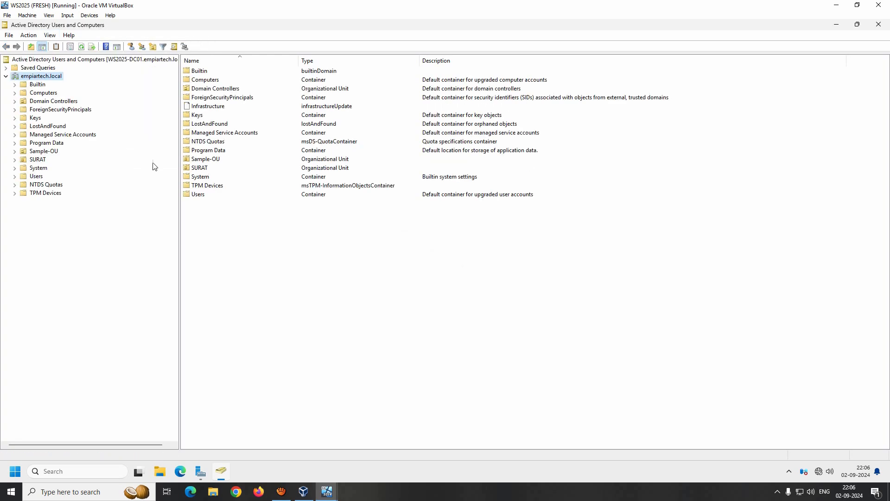
pyautogui.rightClick(41, 154)
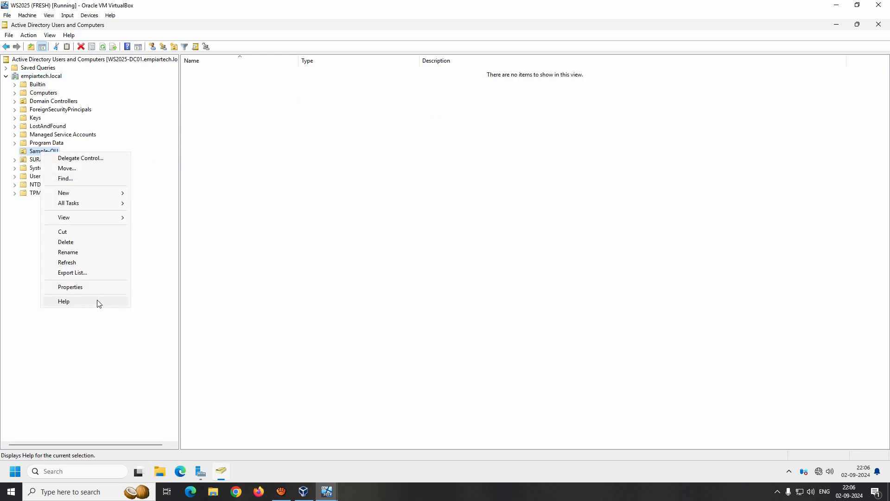
pyautogui.click(92, 287)
pyautogui.click(421, 155)
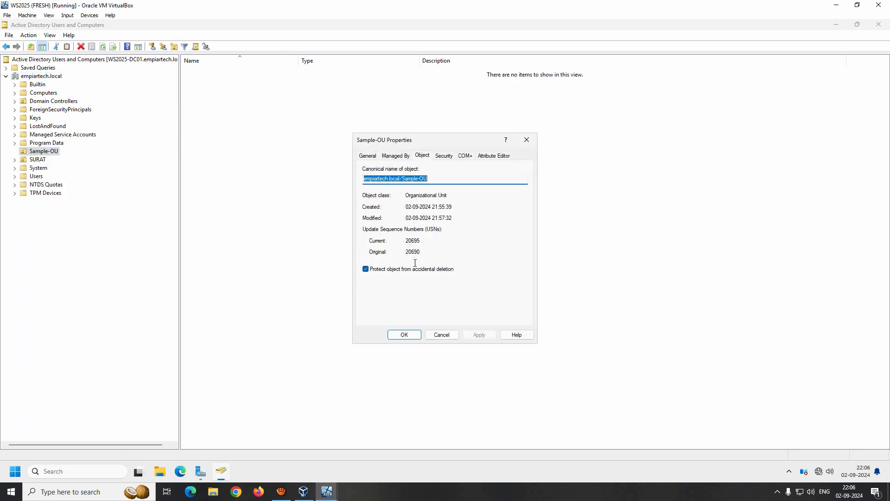
pyautogui.click(366, 269)
pyautogui.click(404, 334)
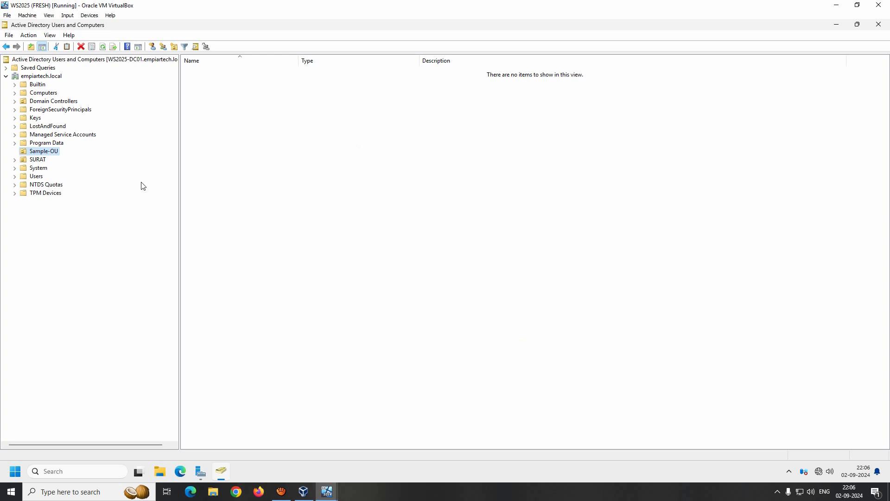
# - Delete the Sample-OU organizational unit from empiartech.local and turn Advanced Features off
pyautogui.rightClick(47, 153)
pyautogui.click(78, 240)
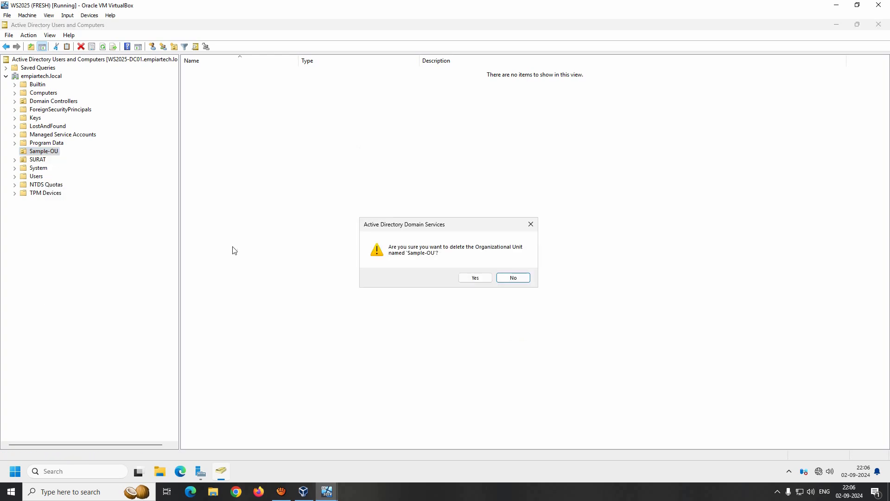
pyautogui.click(474, 278)
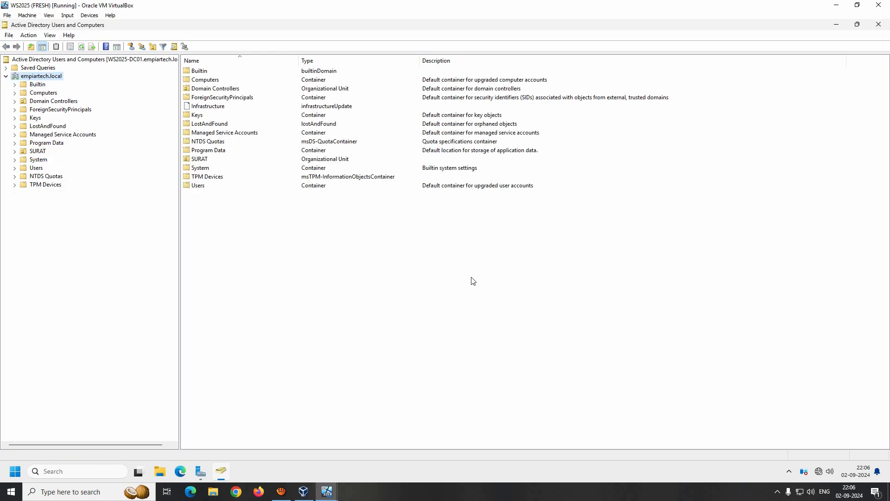
pyautogui.click(50, 35)
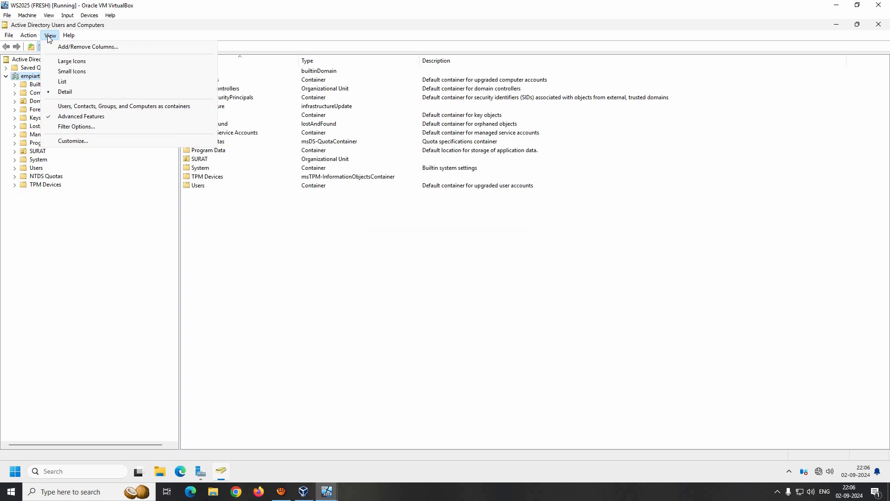
pyautogui.click(75, 117)
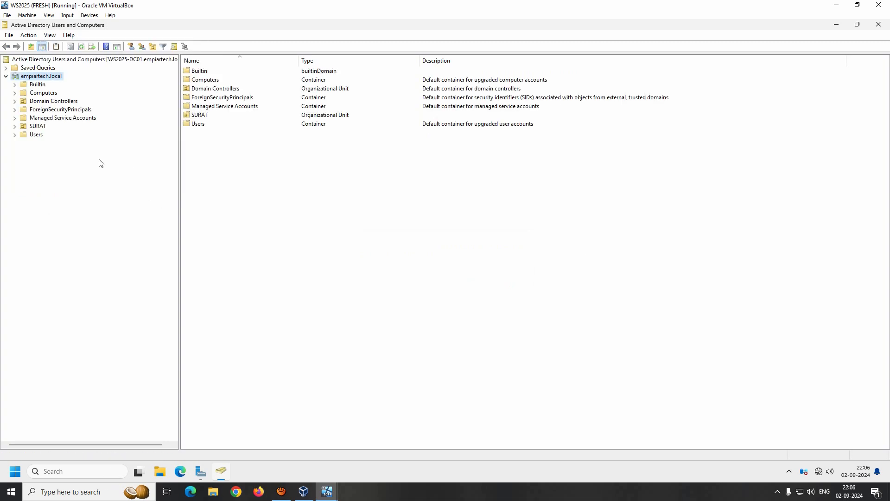